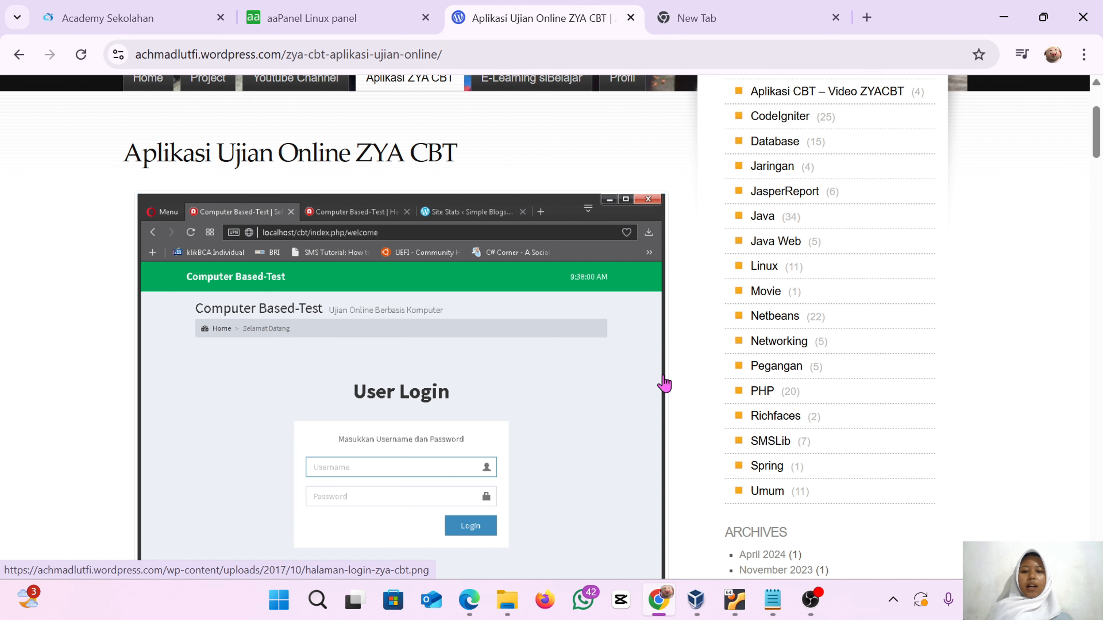
Read through the ZYA CBT online exam application article on the blog page
{"action": "scroll", "coordinate": [664, 384], "scroll_direction": "down", "scroll_amount": 1}
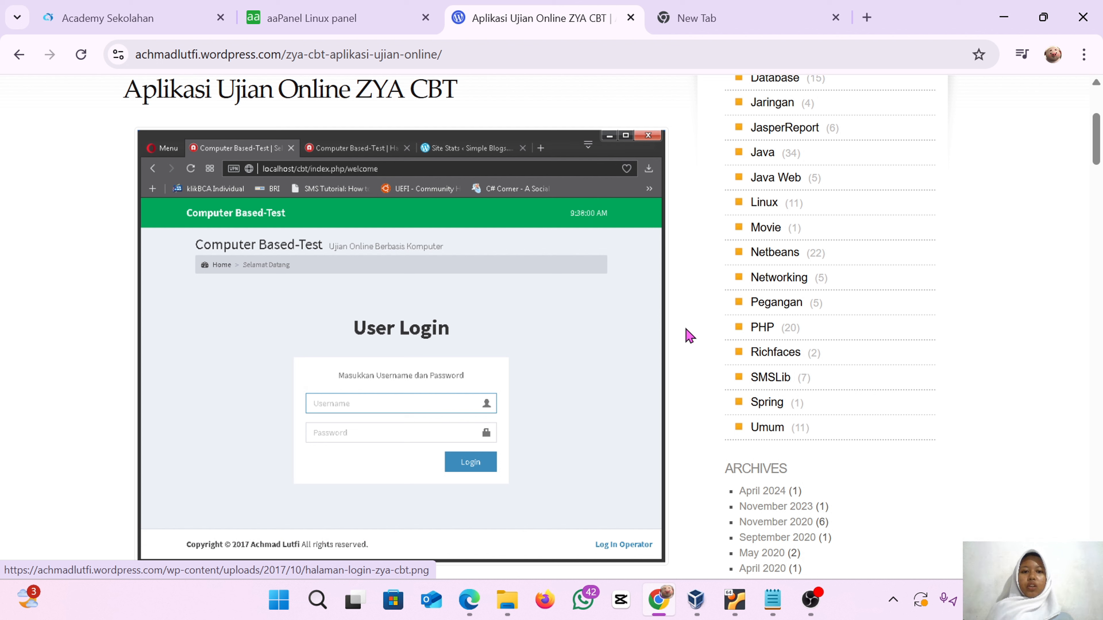
{"action": "scroll", "coordinate": [690, 386], "scroll_direction": "down", "scroll_amount": 5}
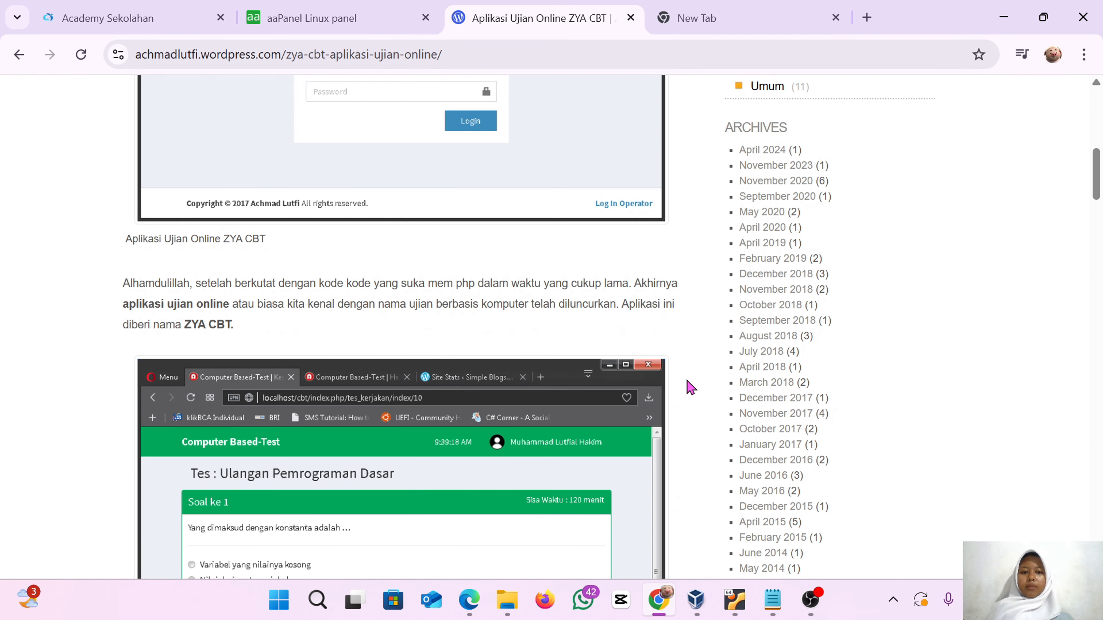
{"action": "scroll", "coordinate": [587, 512], "scroll_direction": "down", "scroll_amount": 2}
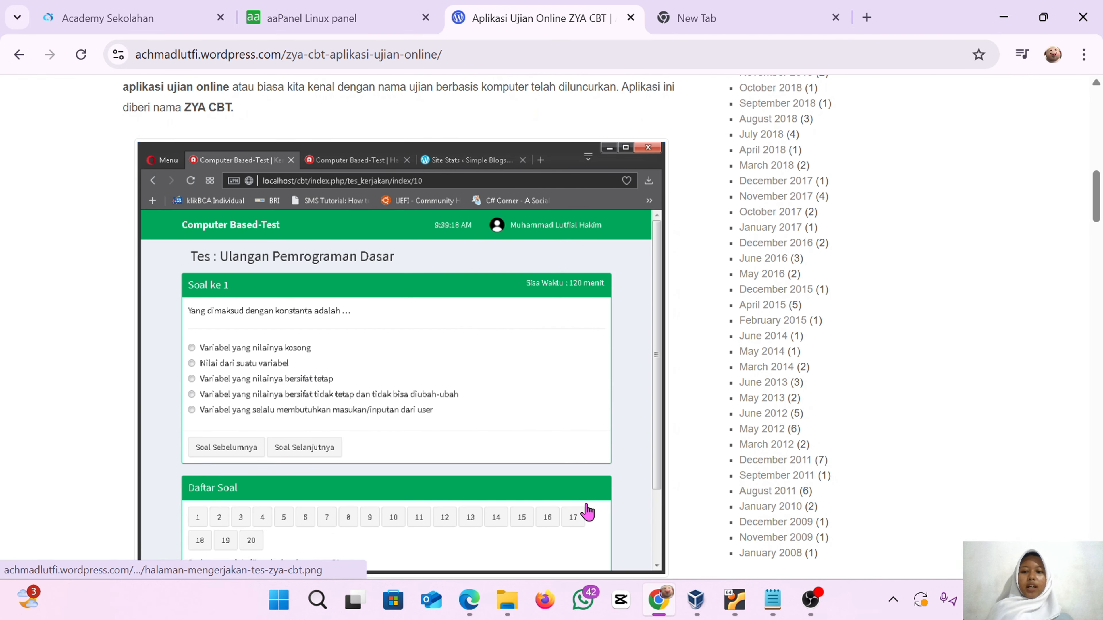
{"action": "scroll", "coordinate": [587, 512], "scroll_direction": "down", "scroll_amount": 2}
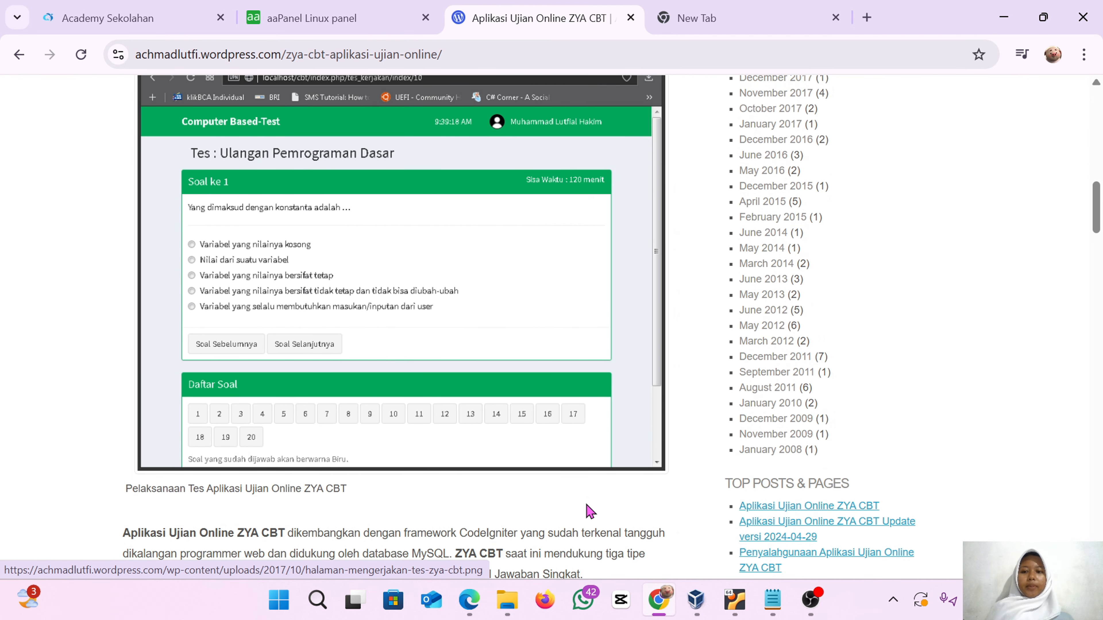
{"action": "scroll", "coordinate": [644, 511], "scroll_direction": "down", "scroll_amount": 1}
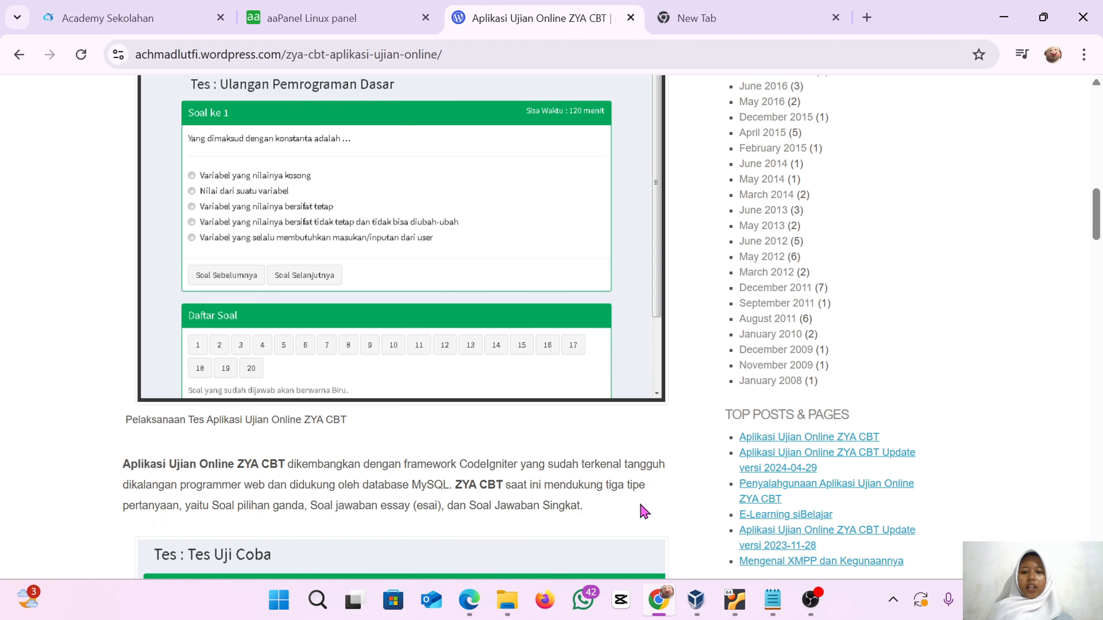
{"action": "scroll", "coordinate": [644, 511], "scroll_direction": "down", "scroll_amount": 2}
{"action": "left_click_drag", "start_coordinate": [126, 365], "coordinate": [641, 363]}
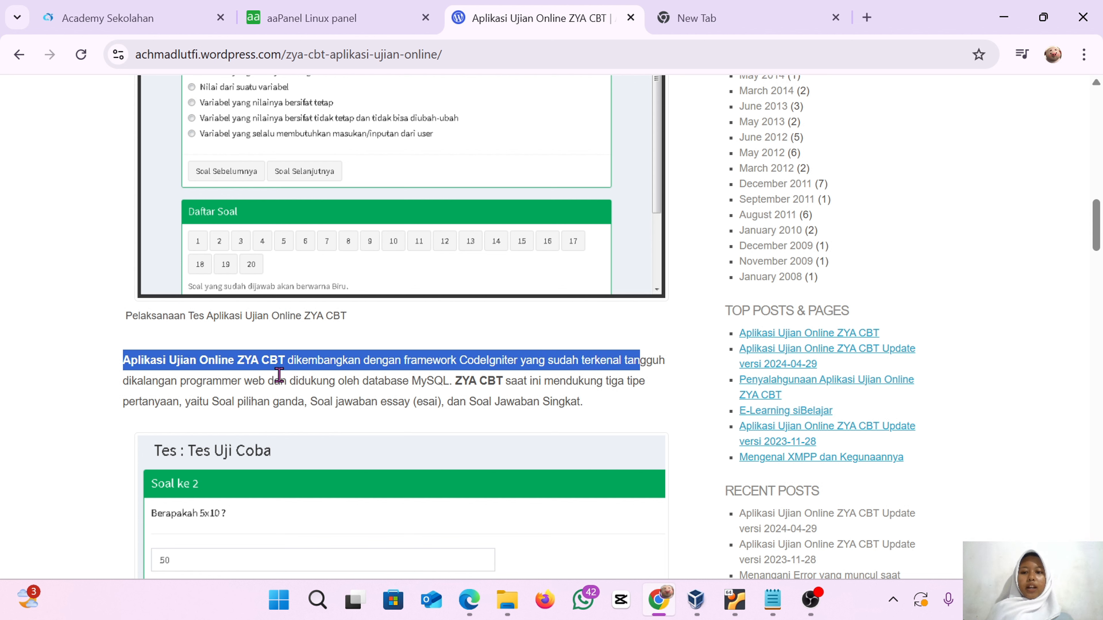
{"action": "left_click", "coordinate": [449, 385]}
{"action": "scroll", "coordinate": [496, 408], "scroll_direction": "down", "scroll_amount": 6}
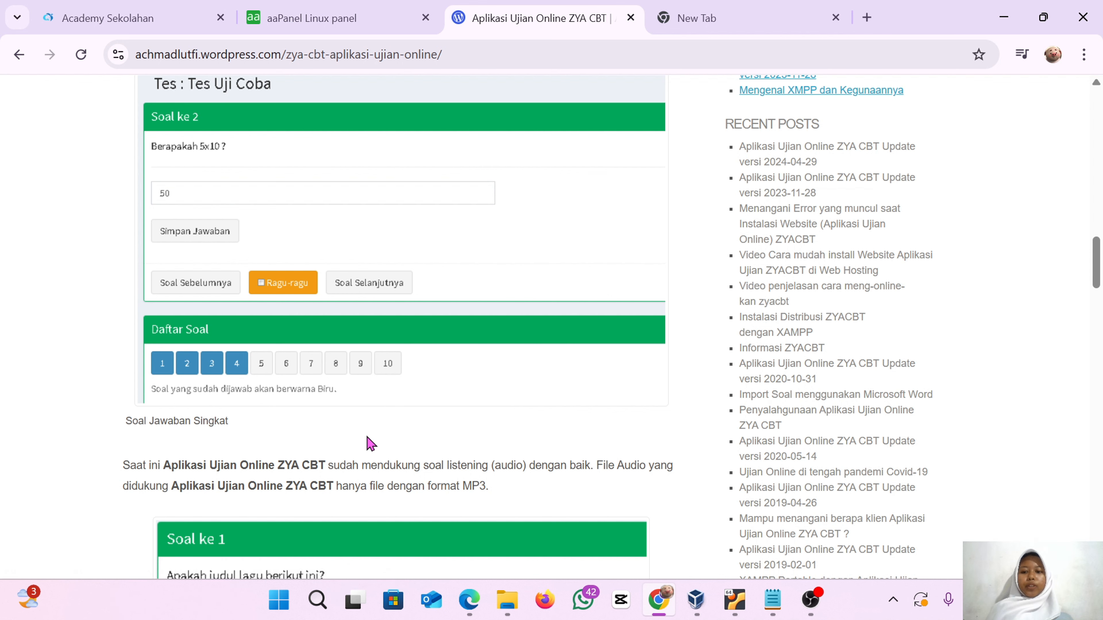
{"action": "scroll", "coordinate": [367, 443], "scroll_direction": "up", "scroll_amount": 2}
{"action": "scroll", "coordinate": [367, 443], "scroll_direction": "down", "scroll_amount": 5}
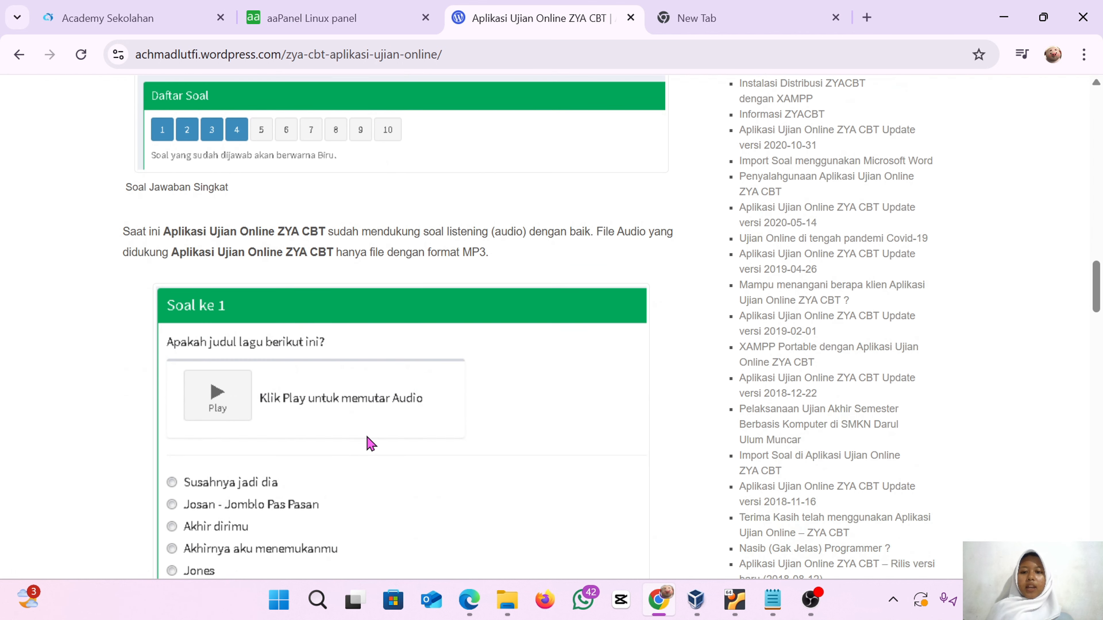
{"action": "scroll", "coordinate": [366, 443], "scroll_direction": "down", "scroll_amount": 2}
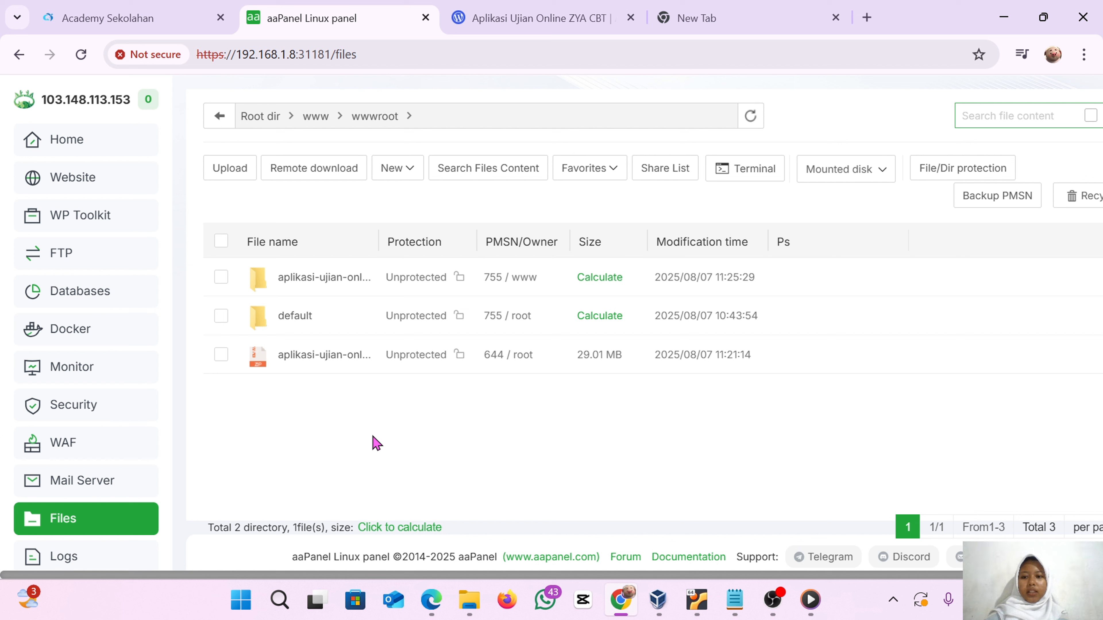
Try to upload the aplikasi-ujian-online-zyacbt-2024-04-29.zip archive from the D: drive into /www/wwwroot
{"action": "left_click", "coordinate": [474, 607]}
{"action": "scroll", "coordinate": [314, 352], "scroll_direction": "down", "scroll_amount": 1}
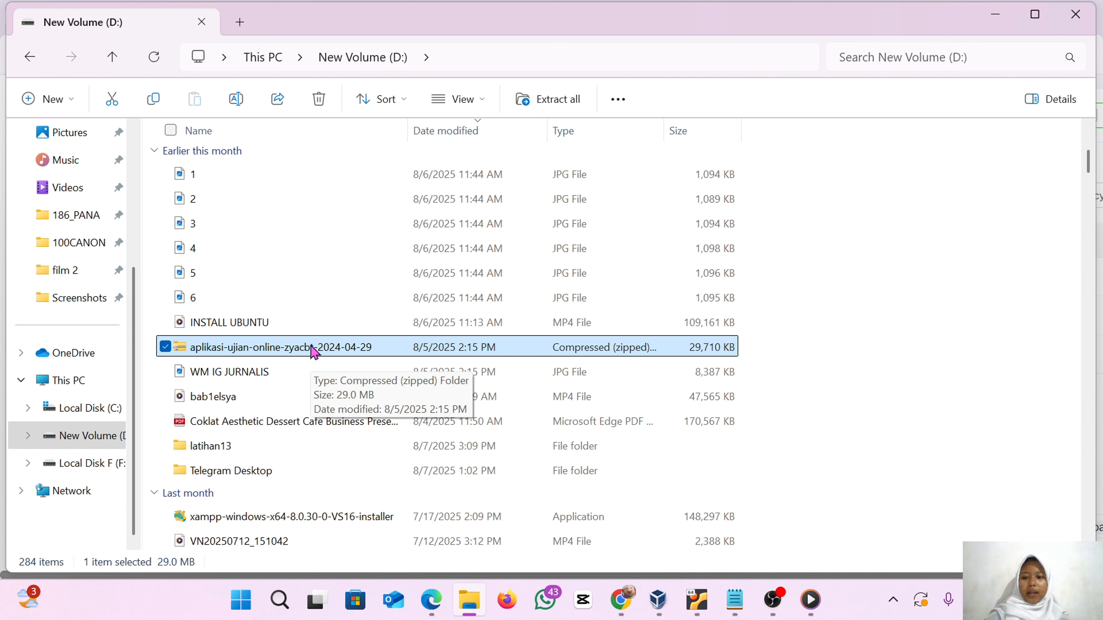
{"action": "left_click_drag", "start_coordinate": [313, 352], "coordinate": [611, 452]}
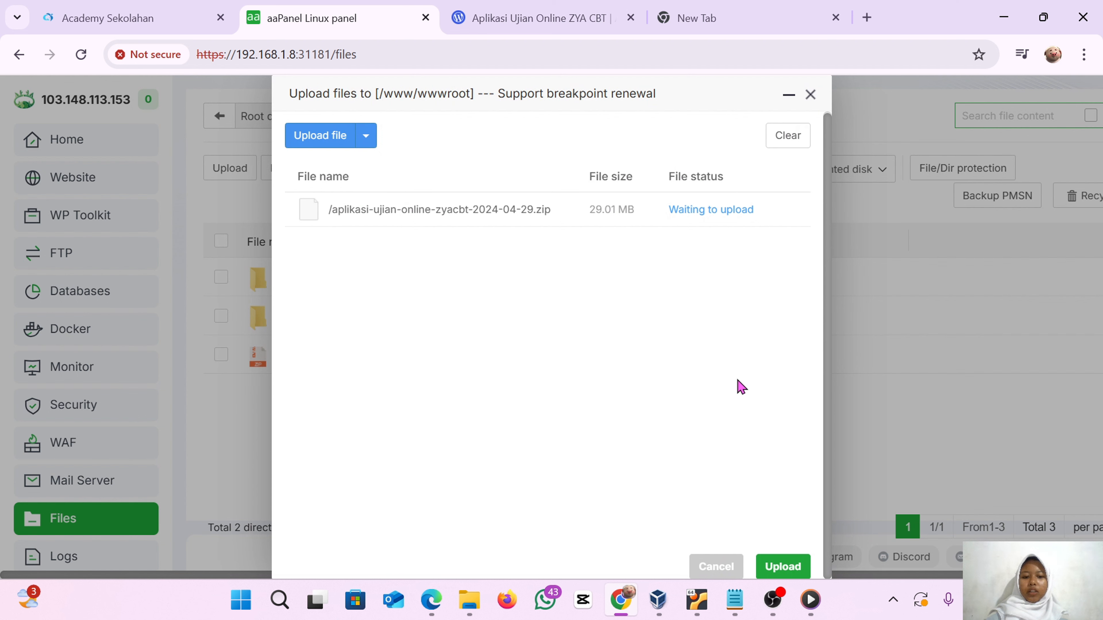
{"action": "left_click", "coordinate": [784, 570]}
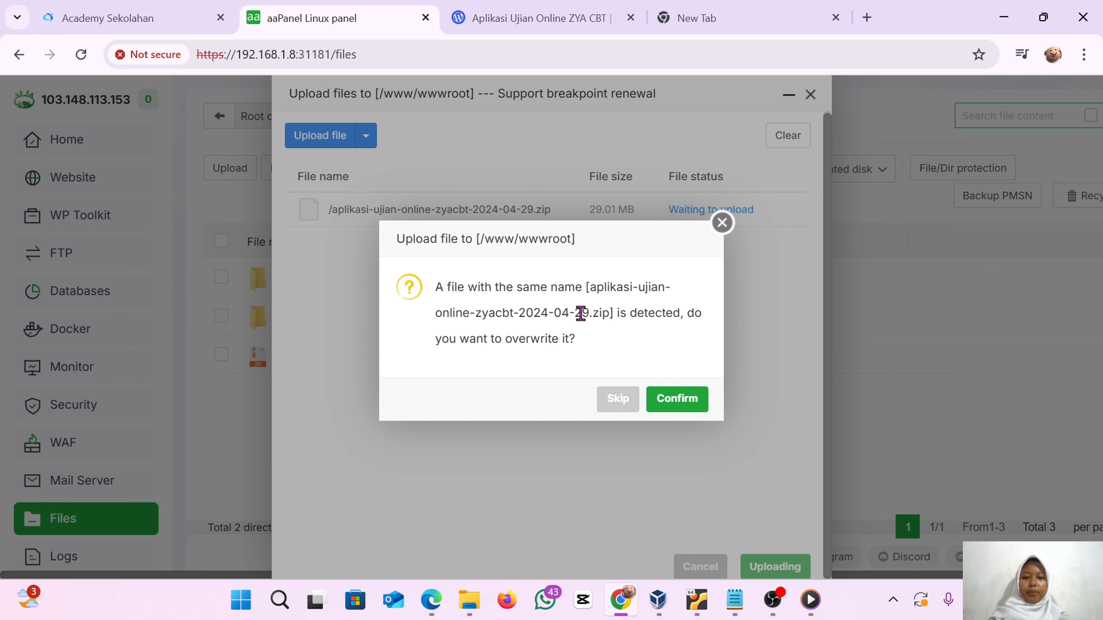
{"action": "left_click", "coordinate": [721, 223]}
{"action": "left_click", "coordinate": [810, 95]}
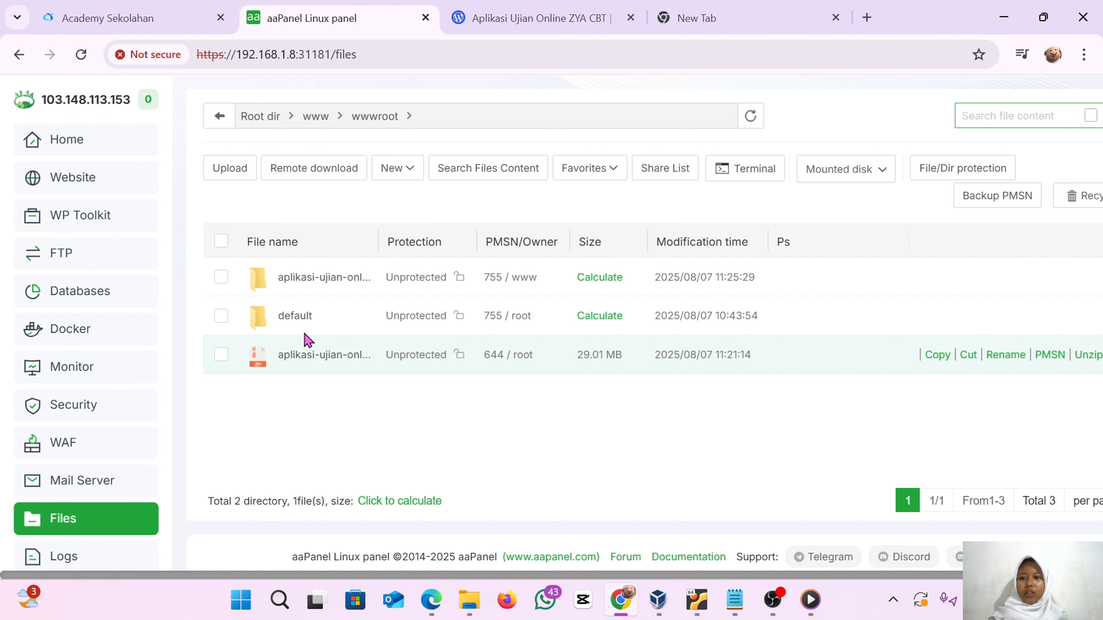
{"action": "left_click", "coordinate": [115, 300]}
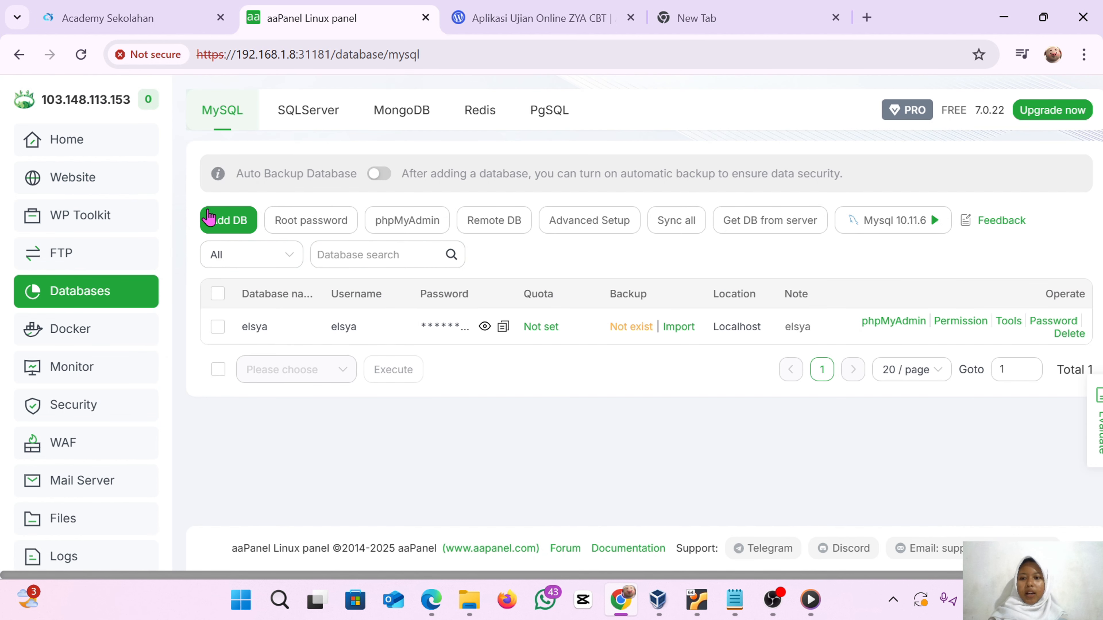
{"action": "left_click", "coordinate": [238, 232]}
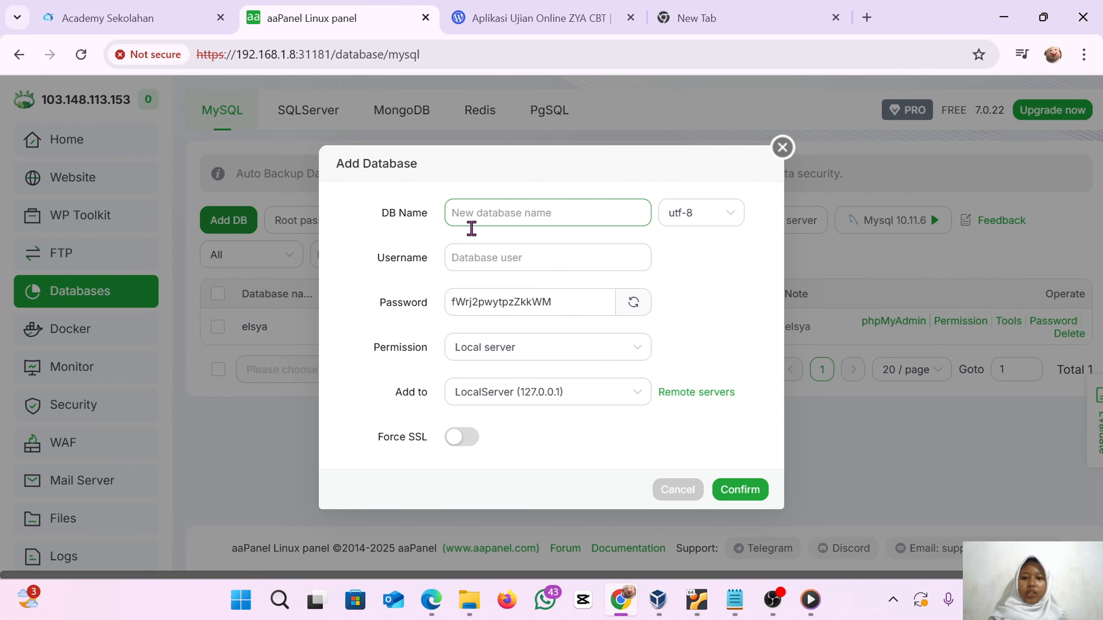
{"action": "left_click", "coordinate": [471, 261]}
{"action": "left_click", "coordinate": [460, 307]}
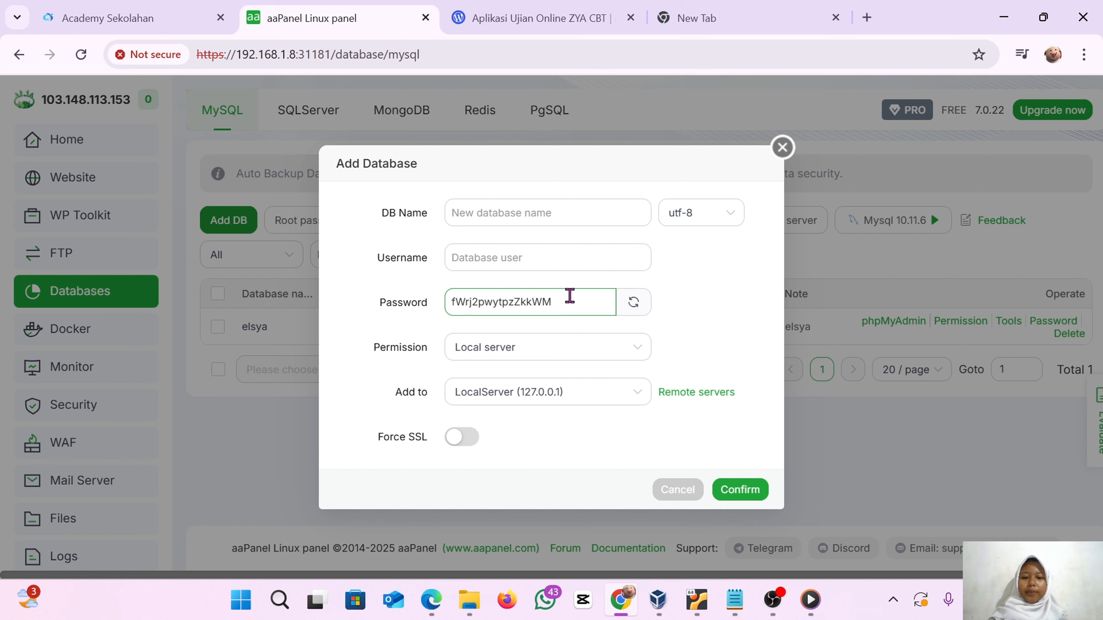
{"action": "left_click", "coordinate": [782, 148]}
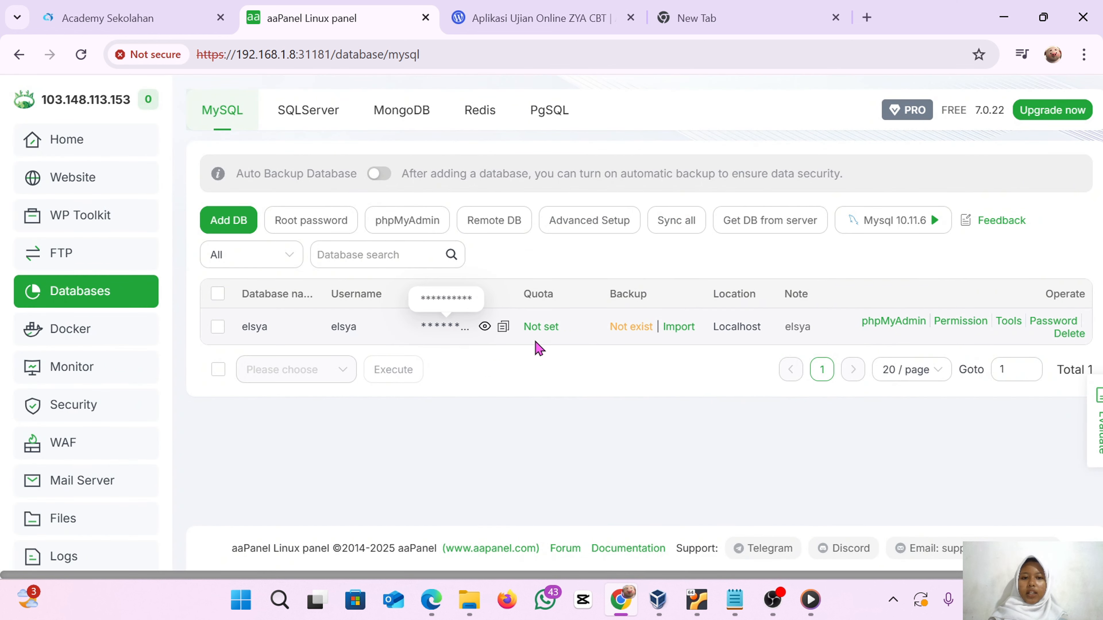
{"action": "left_click", "coordinate": [143, 186]}
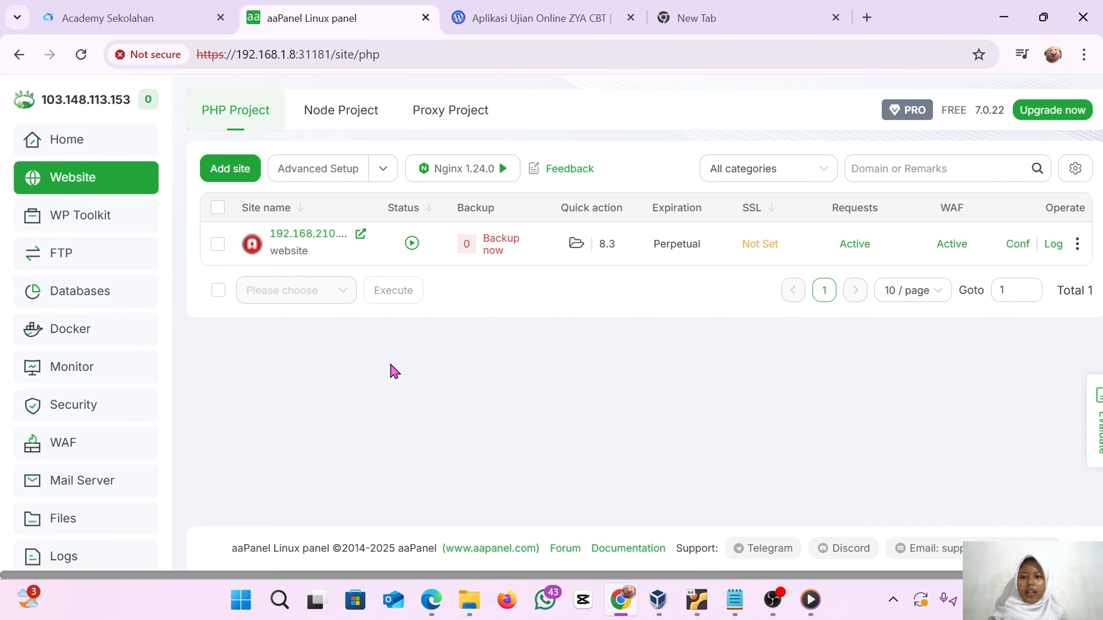
{"action": "left_click", "coordinate": [237, 176]}
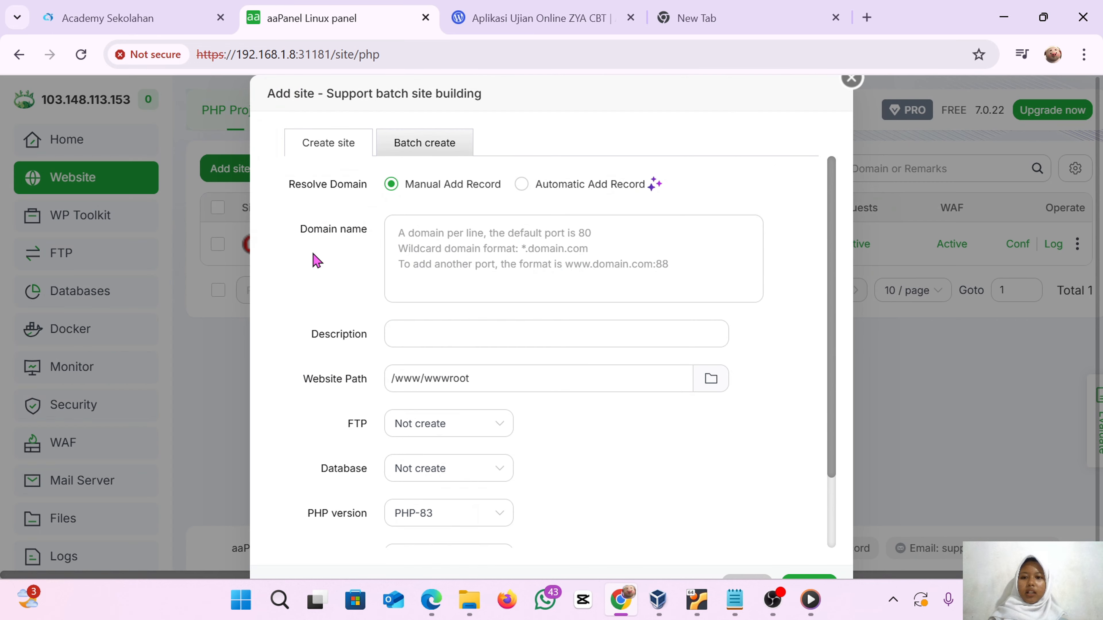
{"action": "left_click", "coordinate": [468, 253]}
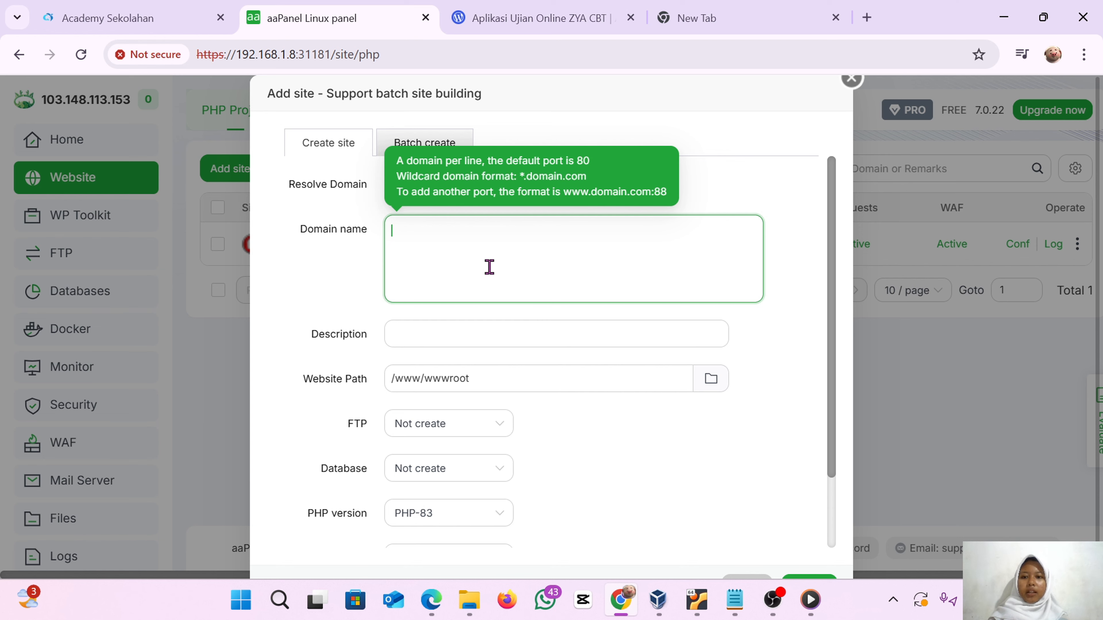
{"action": "scroll", "coordinate": [489, 267], "scroll_direction": "down", "scroll_amount": 1}
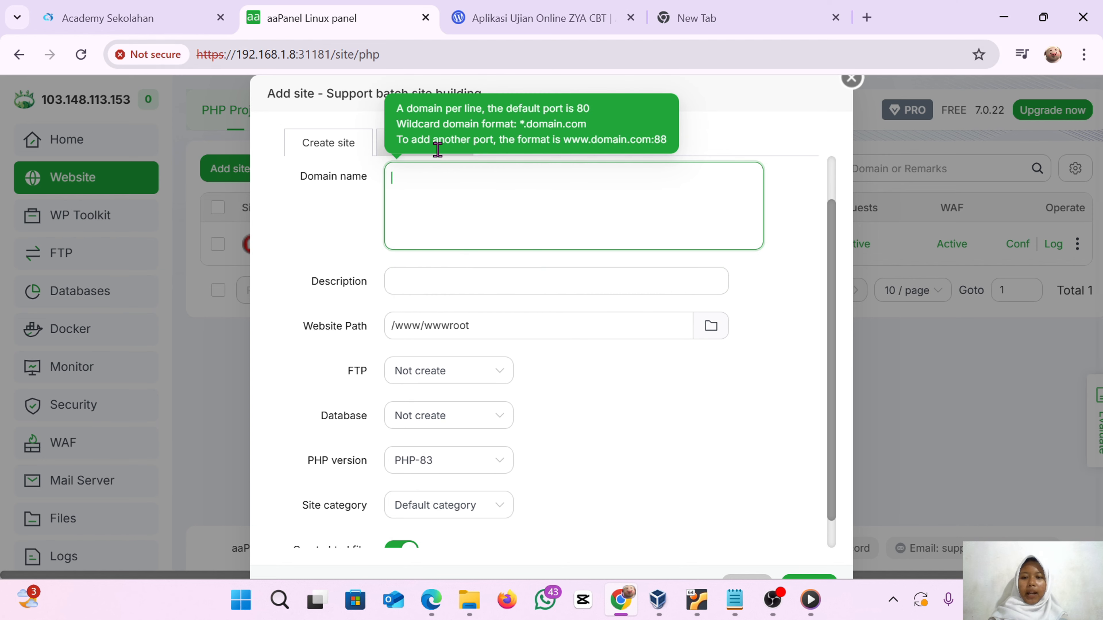
{"action": "left_click", "coordinate": [440, 294]}
{"action": "scroll", "coordinate": [441, 294], "scroll_direction": "up", "scroll_amount": 1}
{"action": "scroll", "coordinate": [440, 294], "scroll_direction": "down", "scroll_amount": 2}
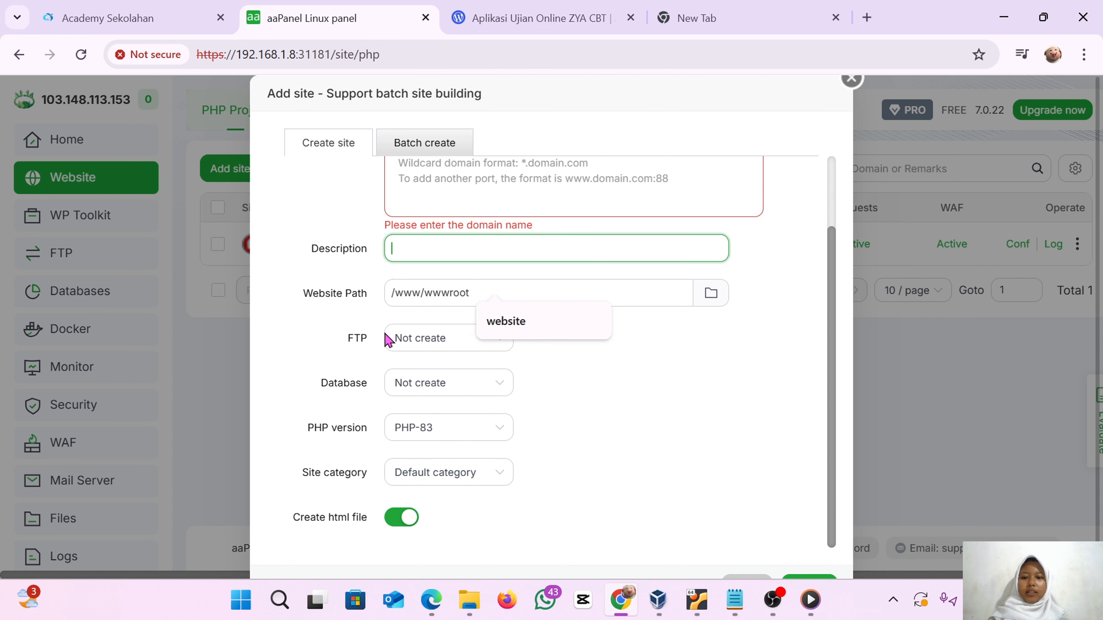
{"action": "left_click", "coordinate": [384, 334]}
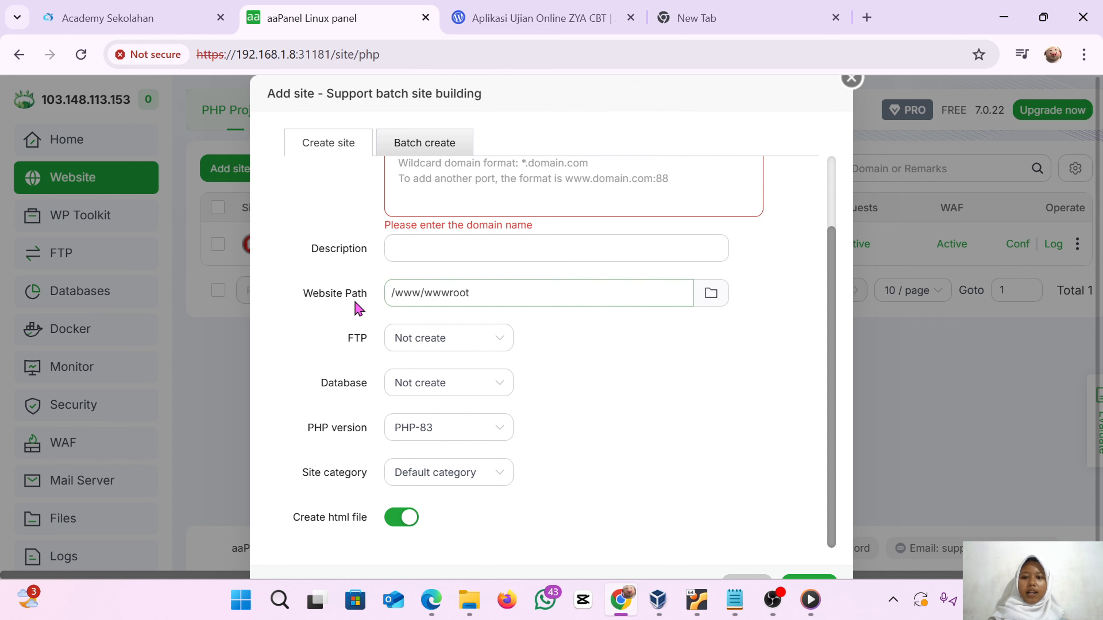
{"action": "left_click", "coordinate": [711, 294]}
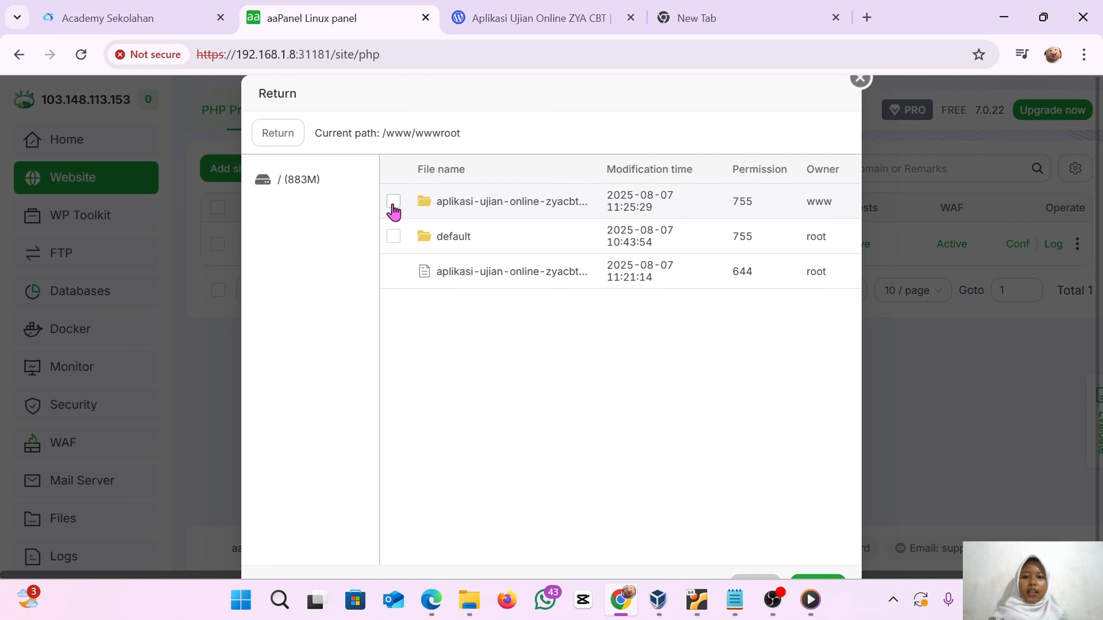
{"action": "left_click", "coordinate": [859, 80]}
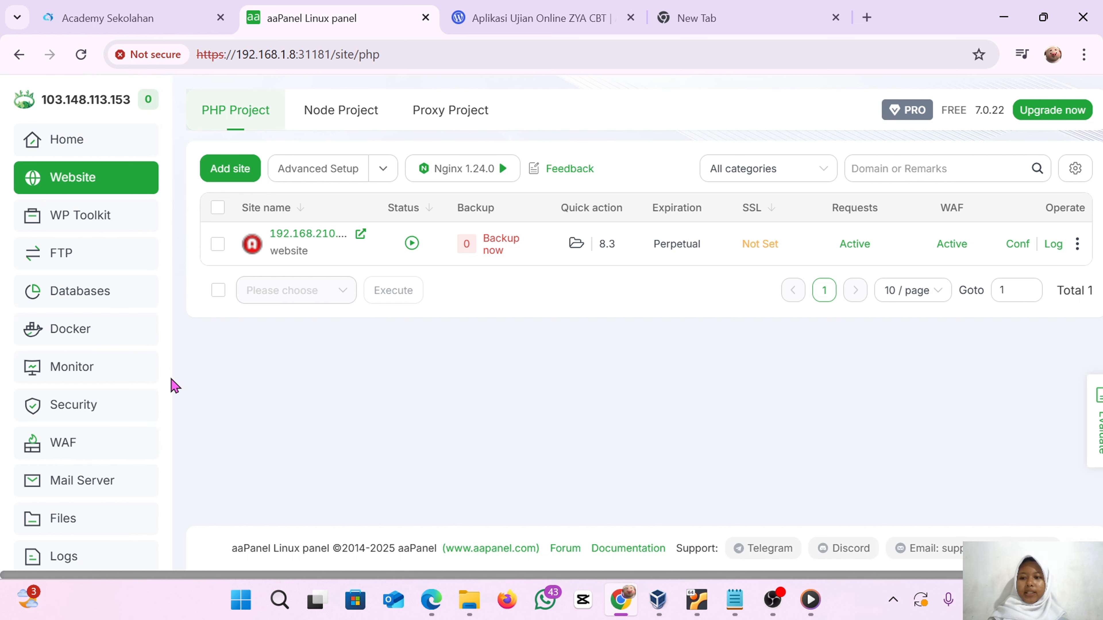
Open database.php in the application's config folder and examine its hostname, username, password and database settings
{"action": "left_click", "coordinate": [94, 531]}
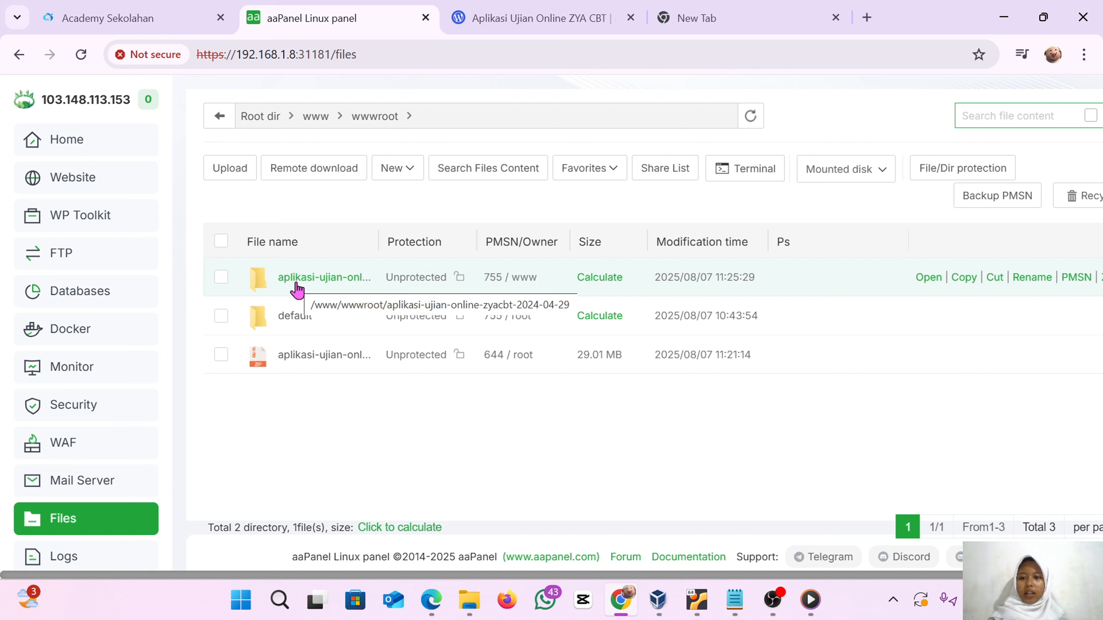
{"action": "left_click", "coordinate": [322, 290]}
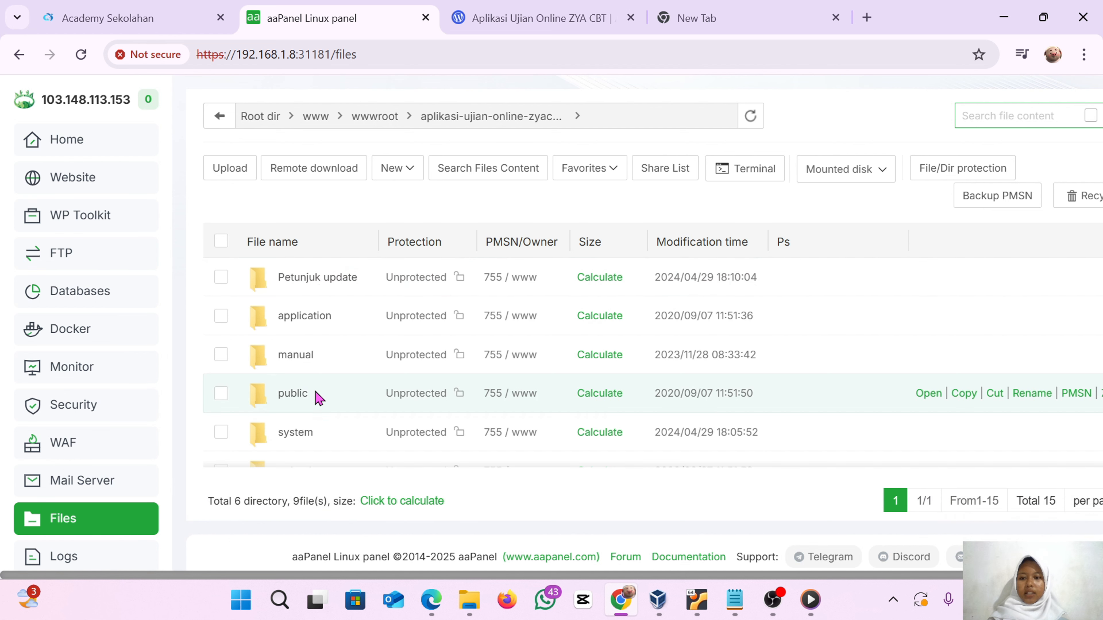
{"action": "left_click", "coordinate": [324, 323]}
{"action": "left_click", "coordinate": [308, 316]}
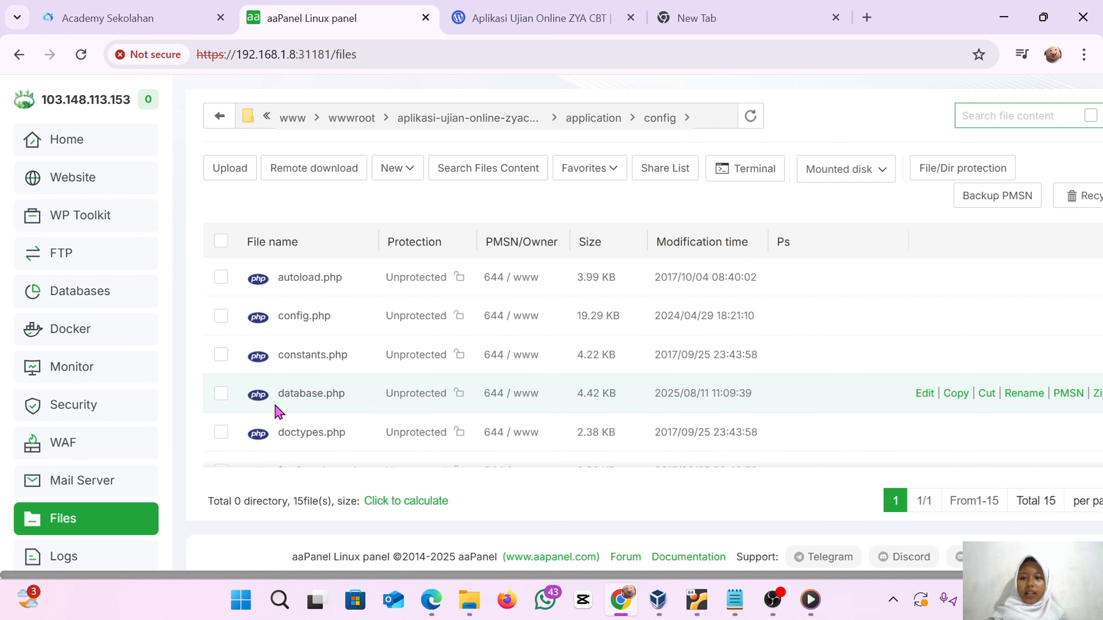
{"action": "left_click", "coordinate": [300, 402]}
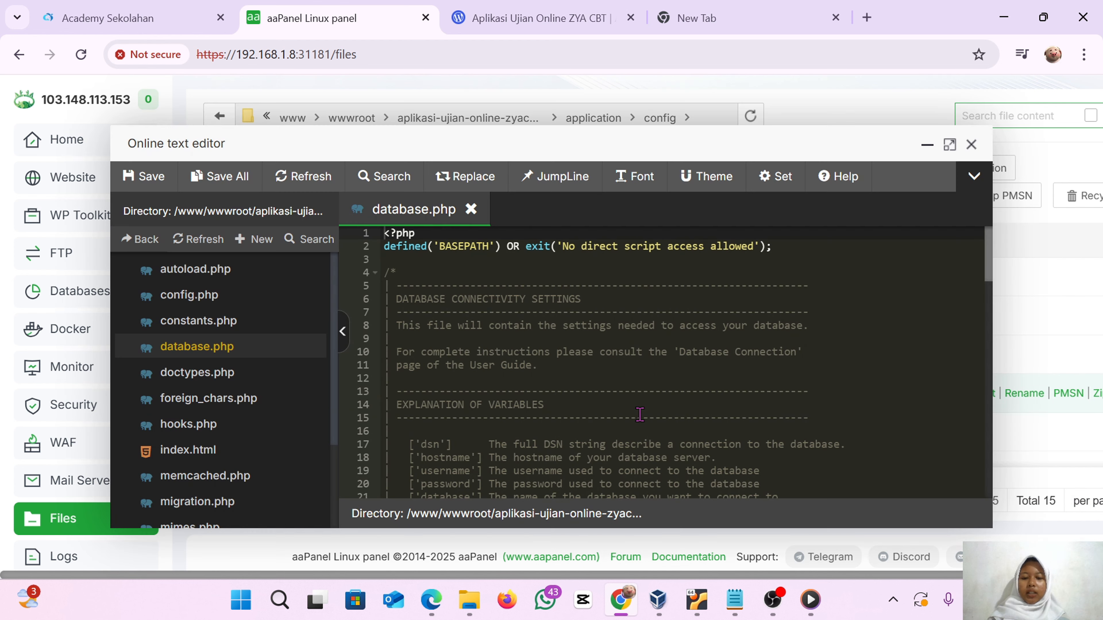
{"action": "scroll", "coordinate": [640, 414], "scroll_direction": "down", "scroll_amount": 10}
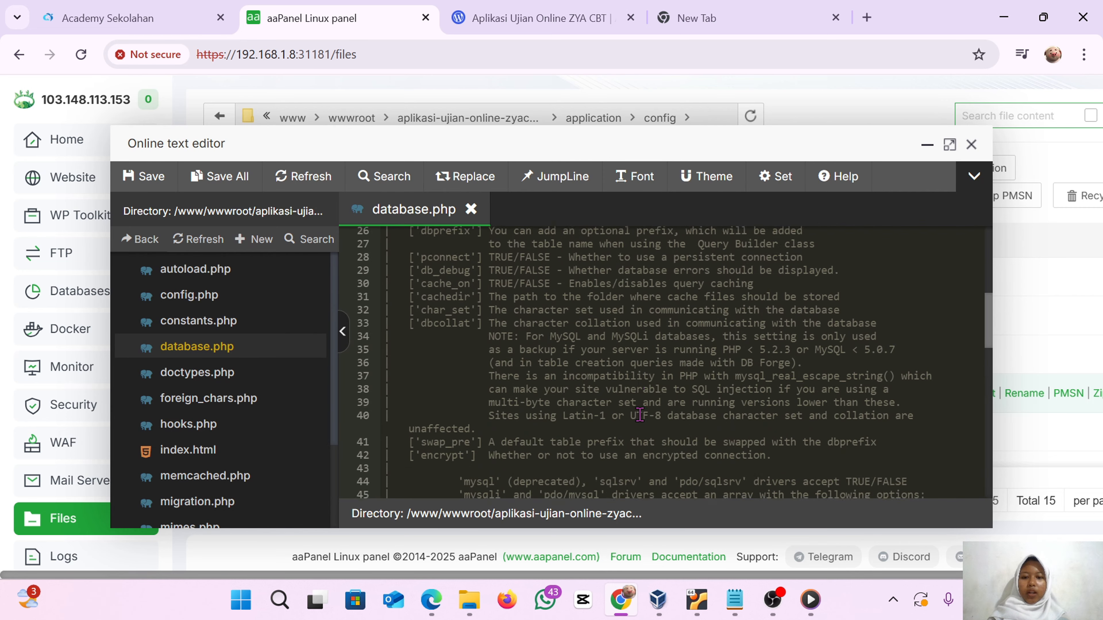
{"action": "scroll", "coordinate": [640, 414], "scroll_direction": "down", "scroll_amount": 8}
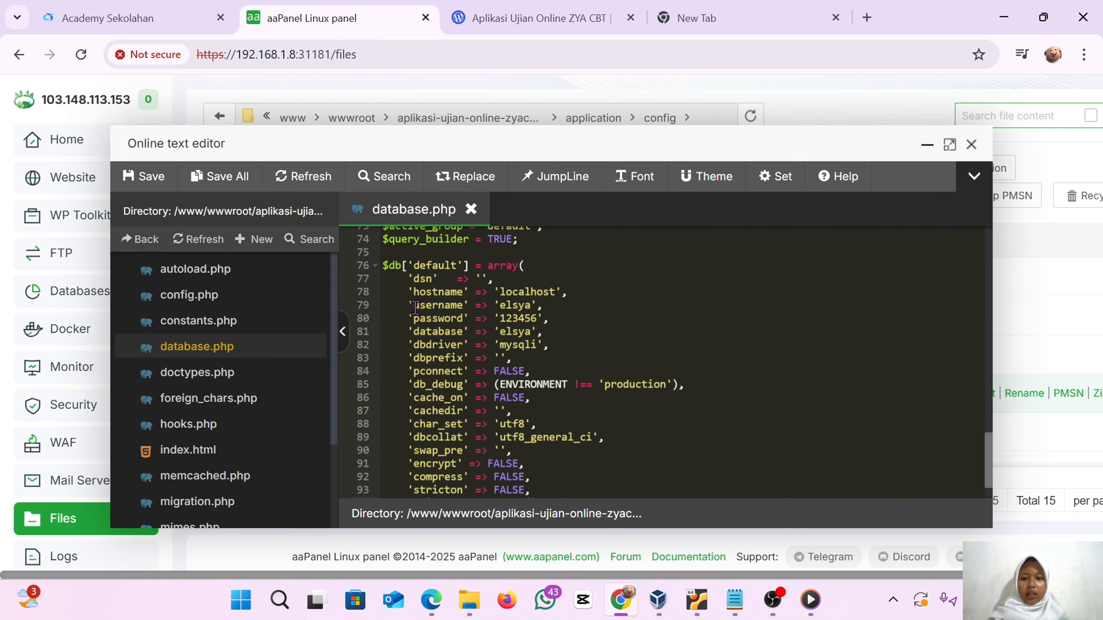
{"action": "left_click_drag", "start_coordinate": [417, 308], "coordinate": [542, 331]}
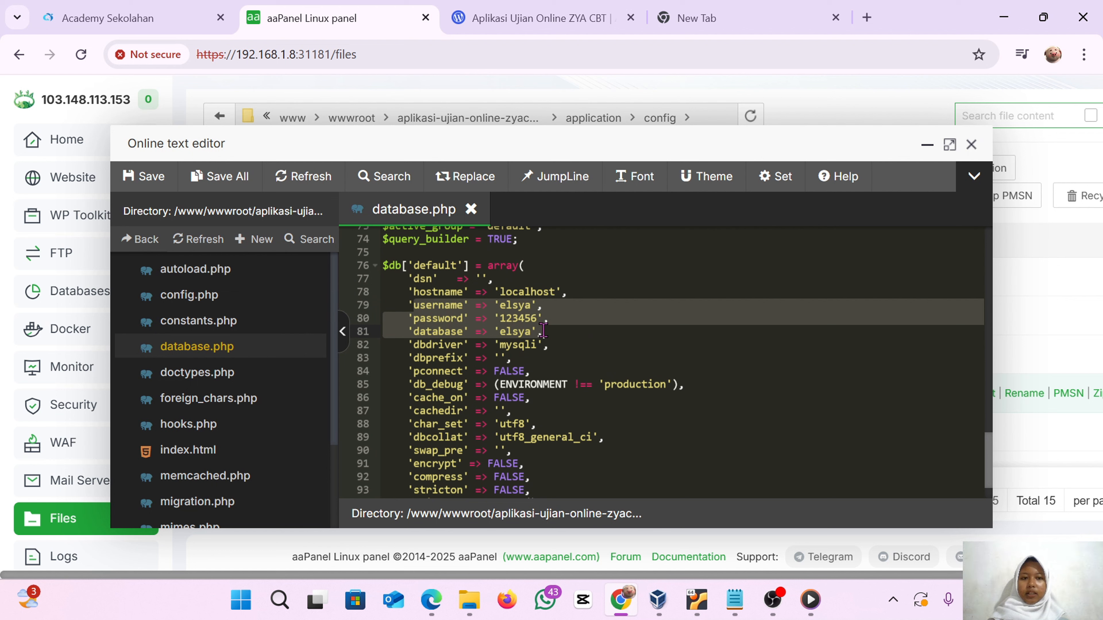
{"action": "left_click_drag", "start_coordinate": [543, 331], "coordinate": [542, 316]}
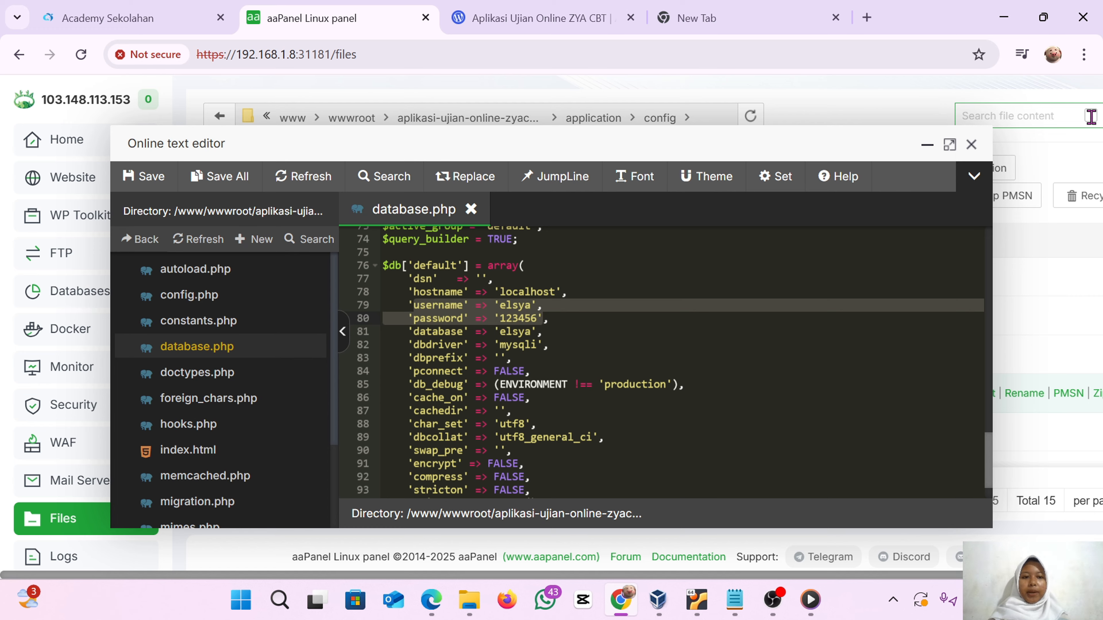
{"action": "left_click", "coordinate": [971, 144]}
Open phpMyAdmin from the MySQL databases page
{"action": "left_click", "coordinate": [81, 285]}
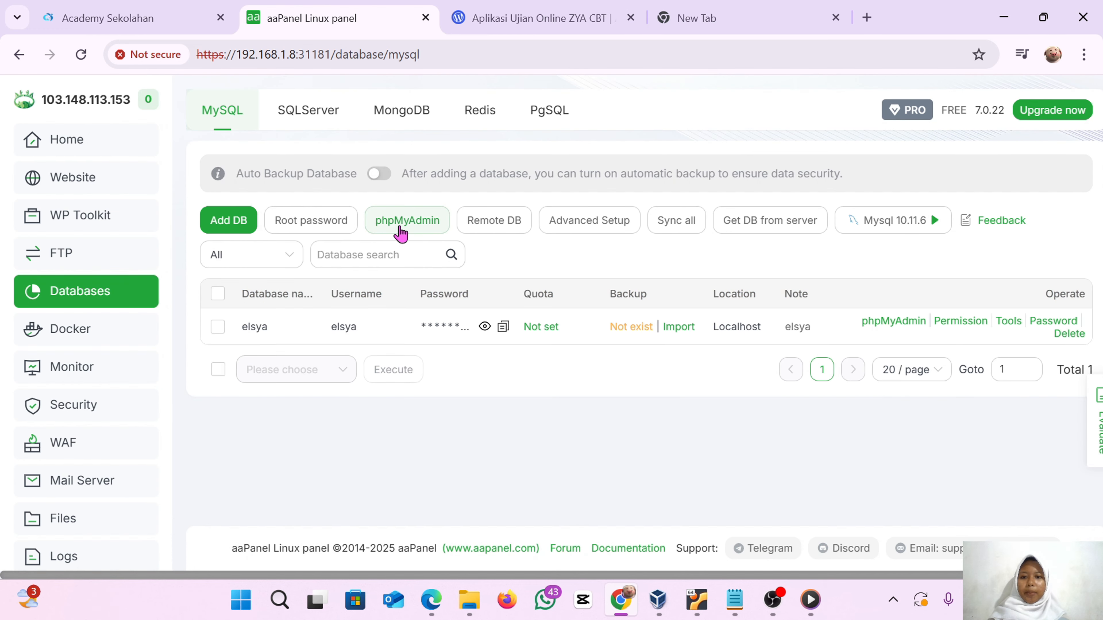
{"action": "left_click", "coordinate": [400, 228]}
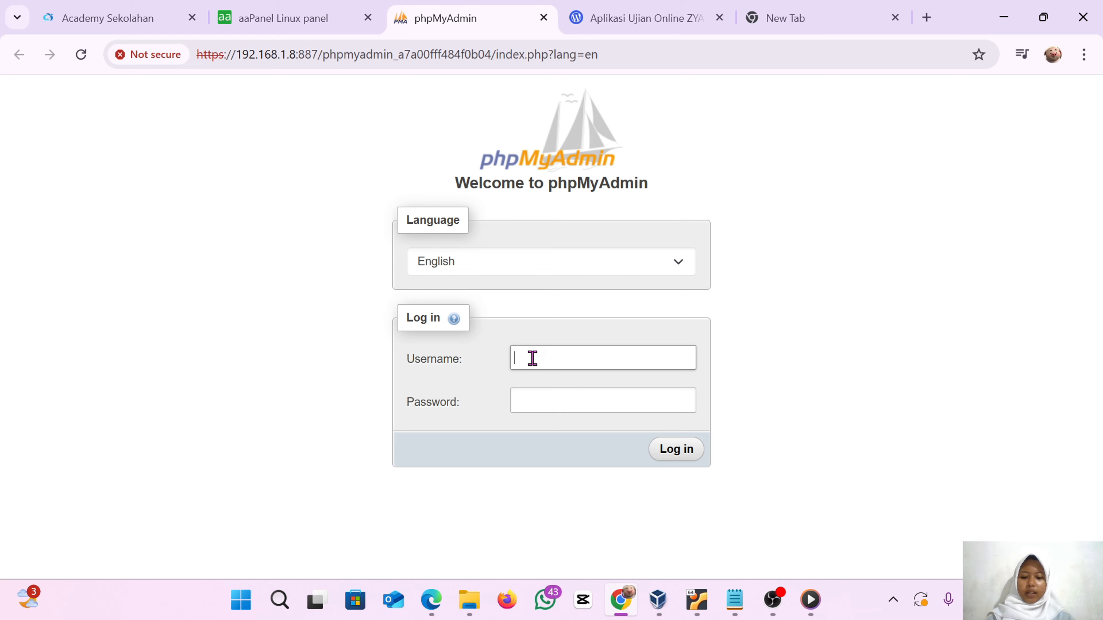
Log in to phpMyAdmin as root, copying the root password from the aaPanel database settings into the password field
{"action": "type", "text": "root"}
{"action": "left_click", "coordinate": [522, 403]}
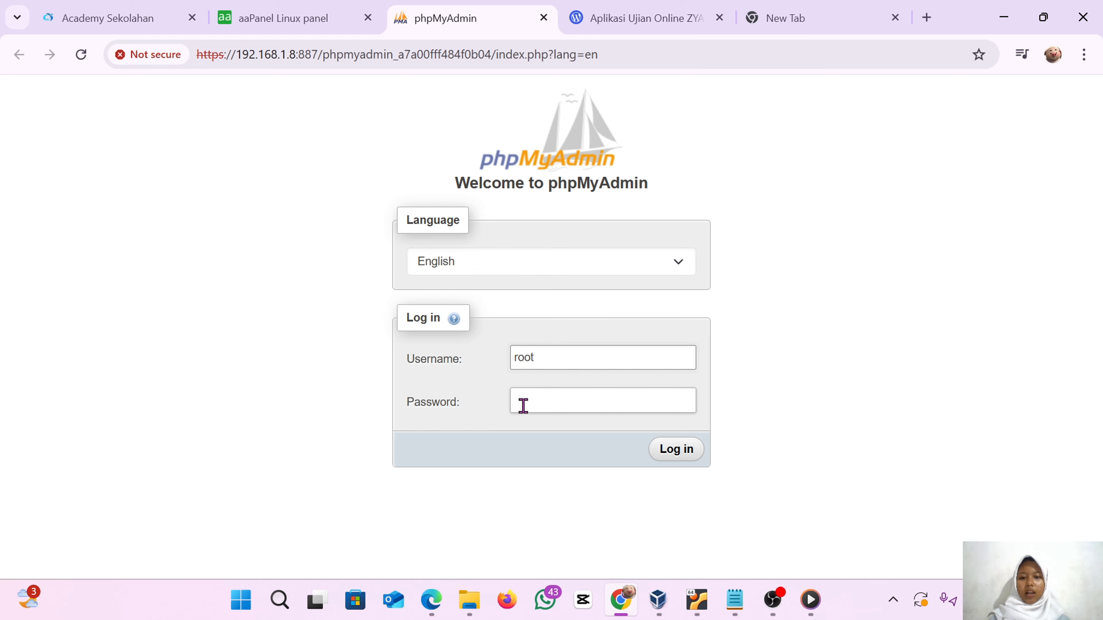
{"action": "left_click", "coordinate": [304, 18]}
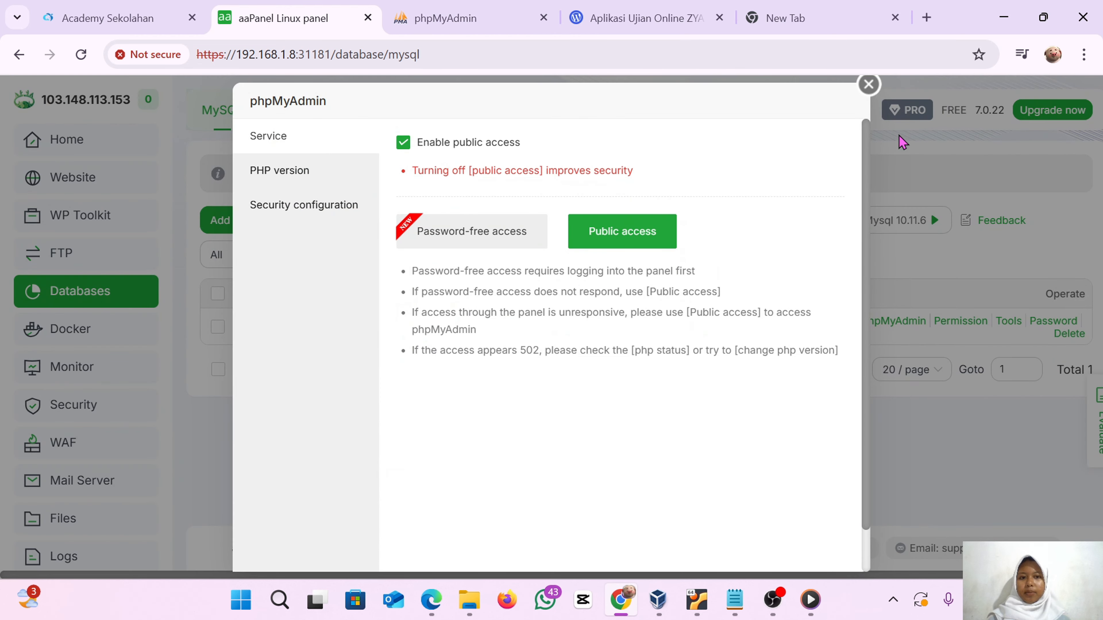
{"action": "left_click", "coordinate": [868, 85]}
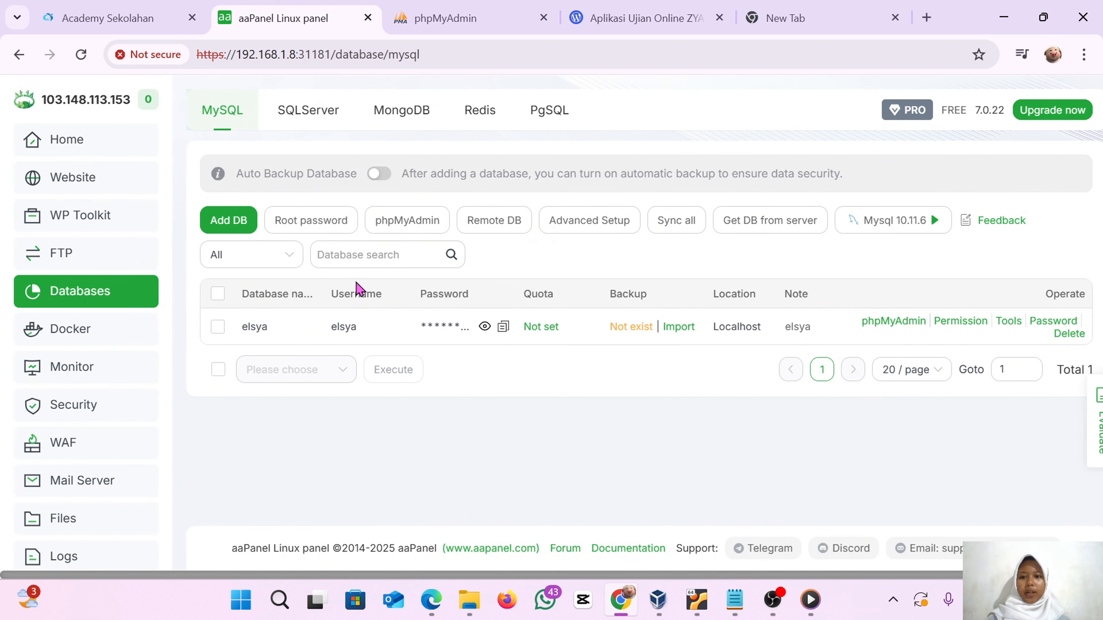
{"action": "left_click", "coordinate": [327, 232]}
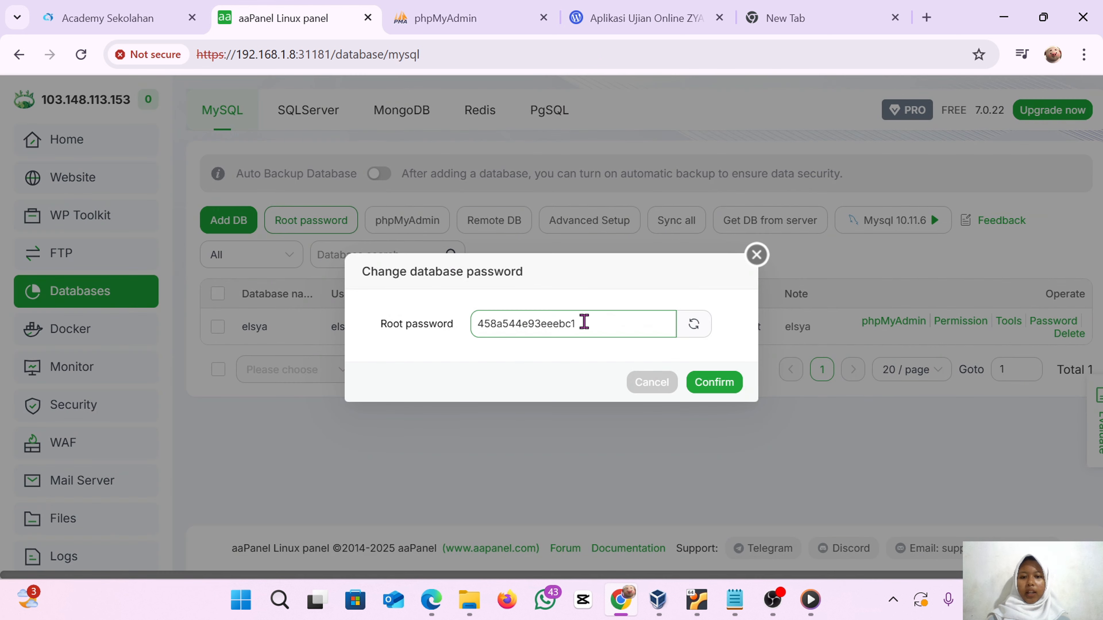
{"action": "left_click_drag", "start_coordinate": [584, 323], "coordinate": [443, 323]}
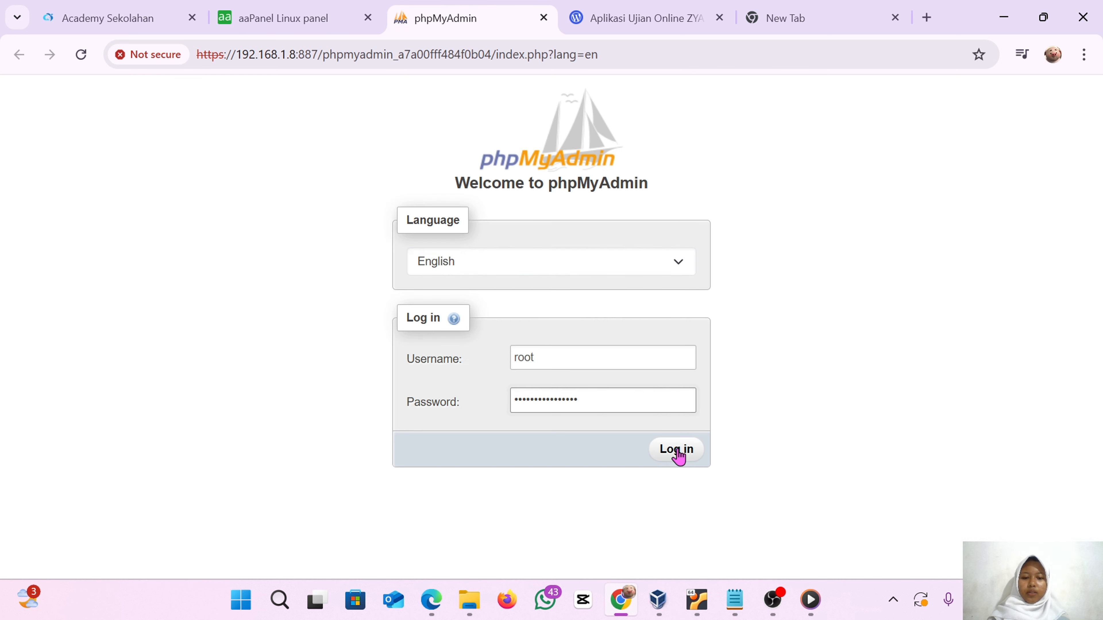
{"action": "left_click", "coordinate": [677, 451]}
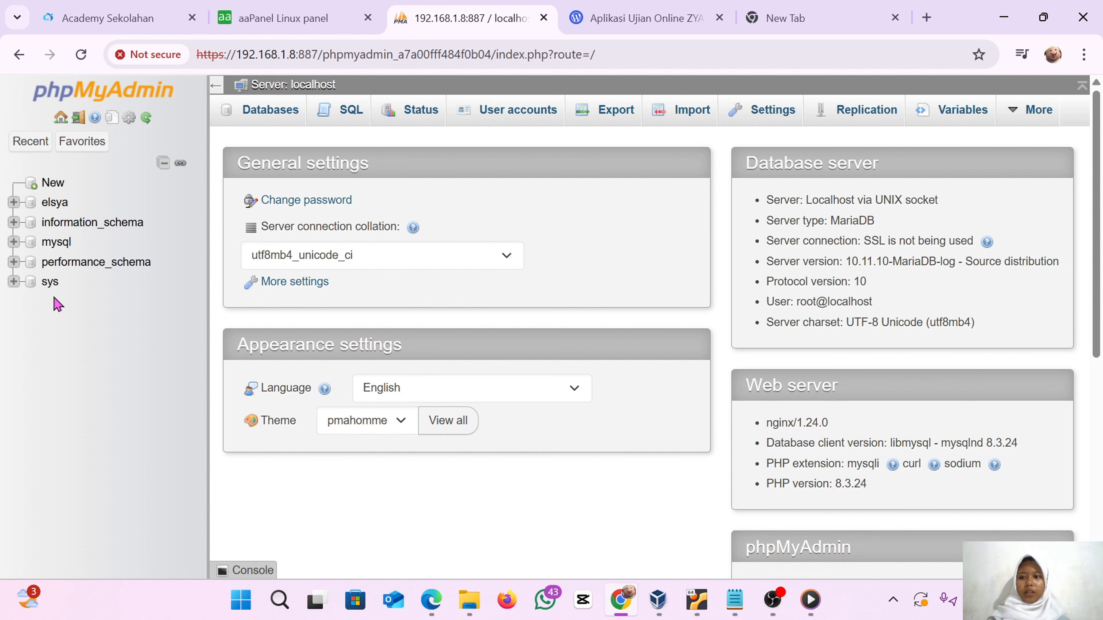
Open the elsya database's import page and pick the zyacbt-public-2024-04-29-tanpa-database SQL file from the D: drive
{"action": "left_click", "coordinate": [56, 212]}
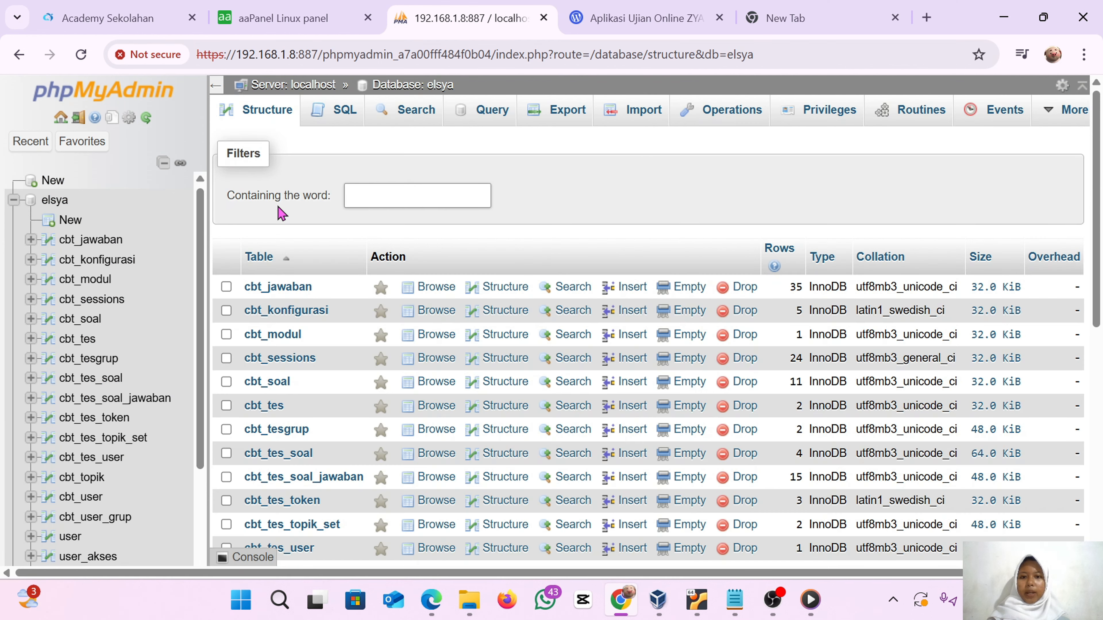
{"action": "left_click", "coordinate": [638, 114]}
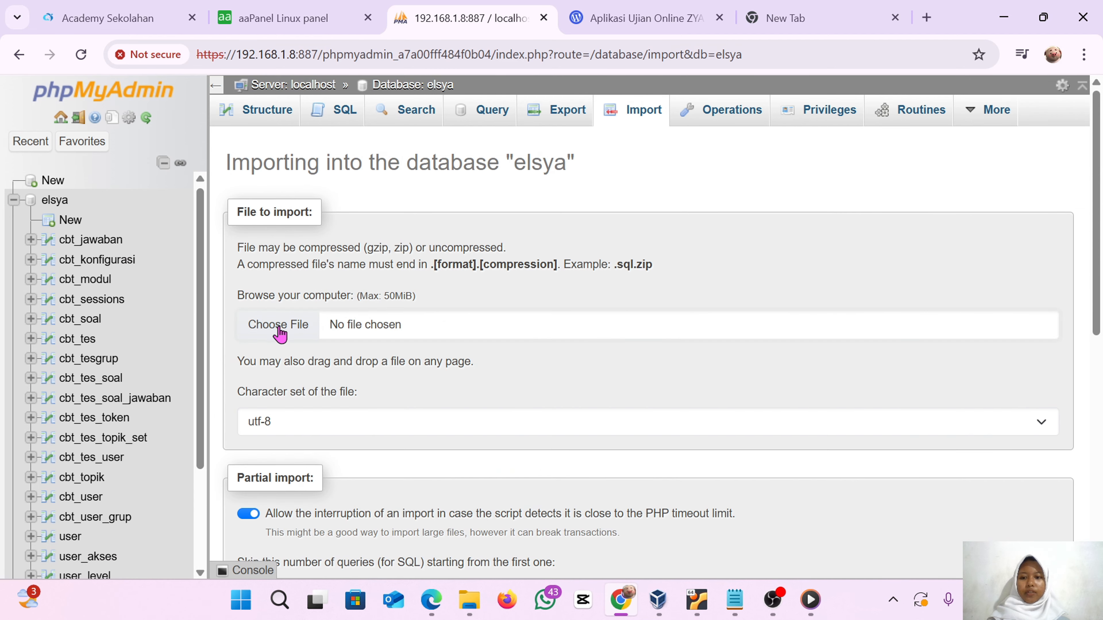
{"action": "left_click", "coordinate": [280, 333]}
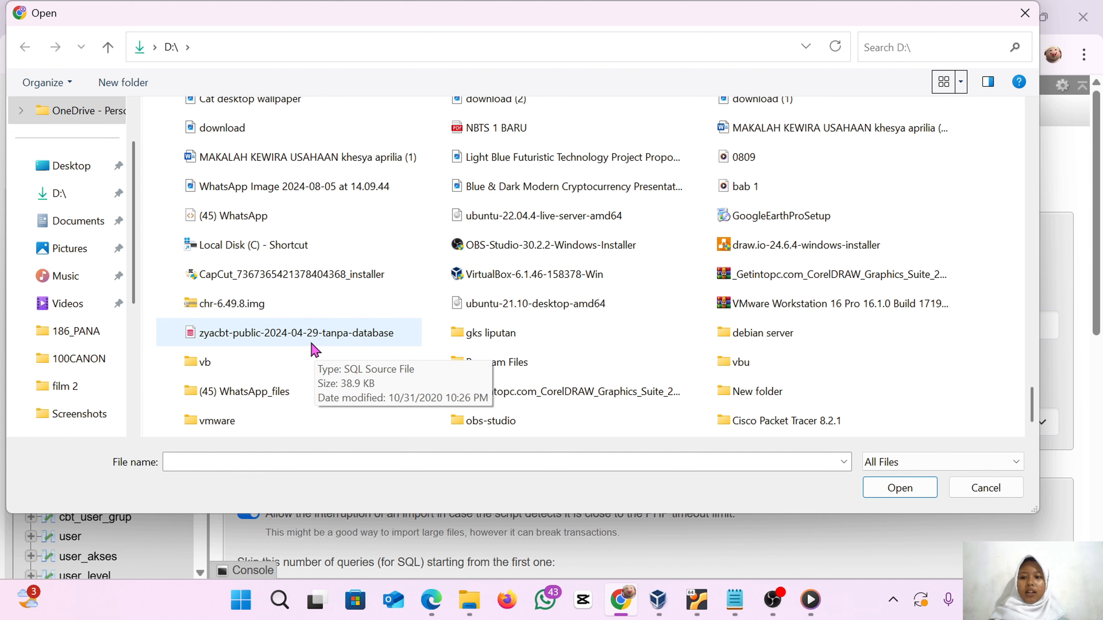
{"action": "double_click", "coordinate": [380, 345]}
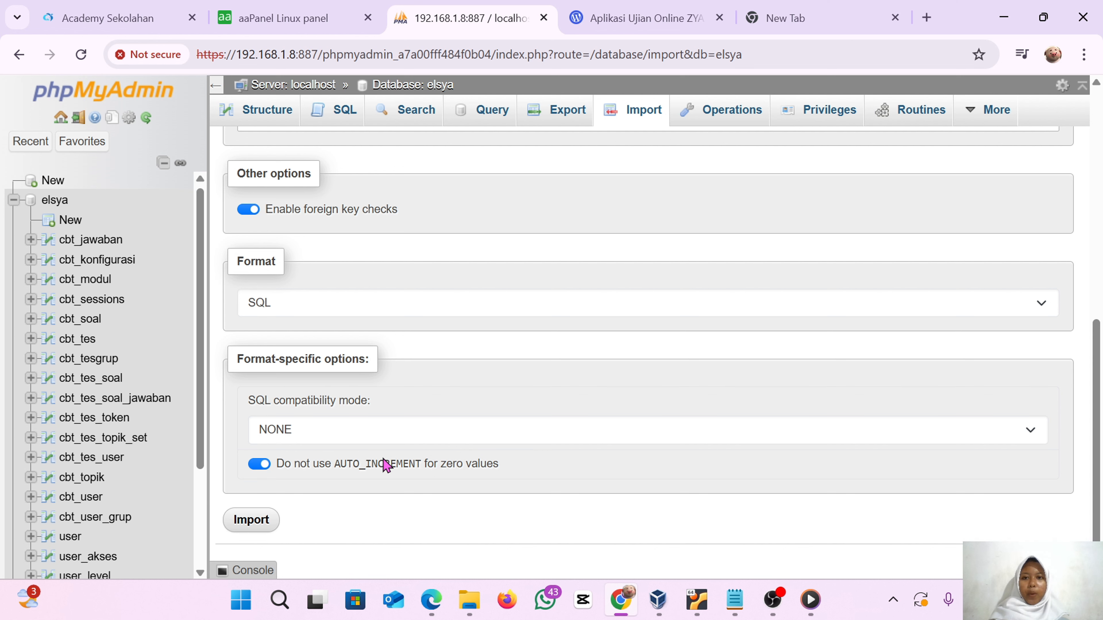
Copy the server address 192.168.1.8 and open it in a new tab to load the exam site
{"action": "left_click", "coordinate": [294, 18]}
{"action": "left_click_drag", "start_coordinate": [294, 53], "coordinate": [241, 56]}
{"action": "key", "text": "ctrl+c"}
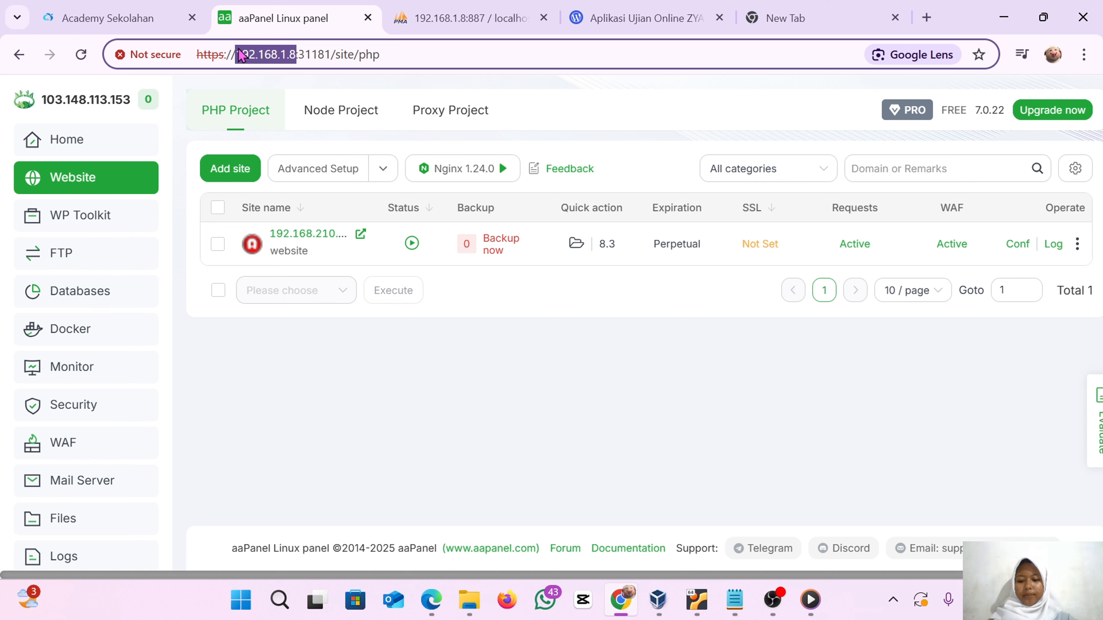
{"action": "left_click", "coordinate": [820, 17]}
{"action": "key", "text": "ctrl+v"}
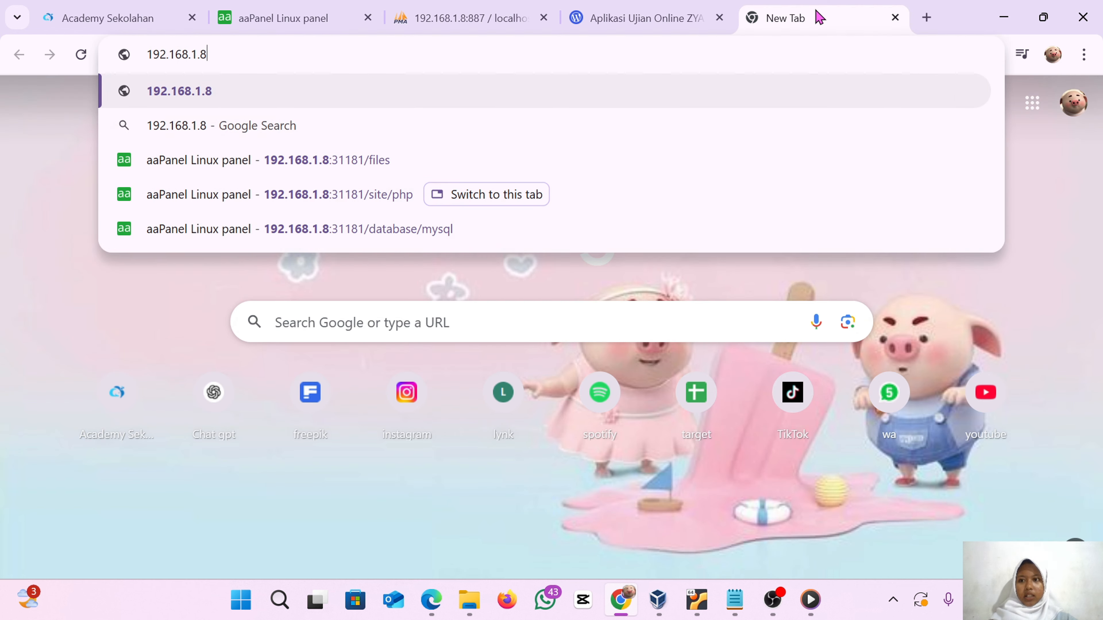
{"action": "key", "text": "Return"}
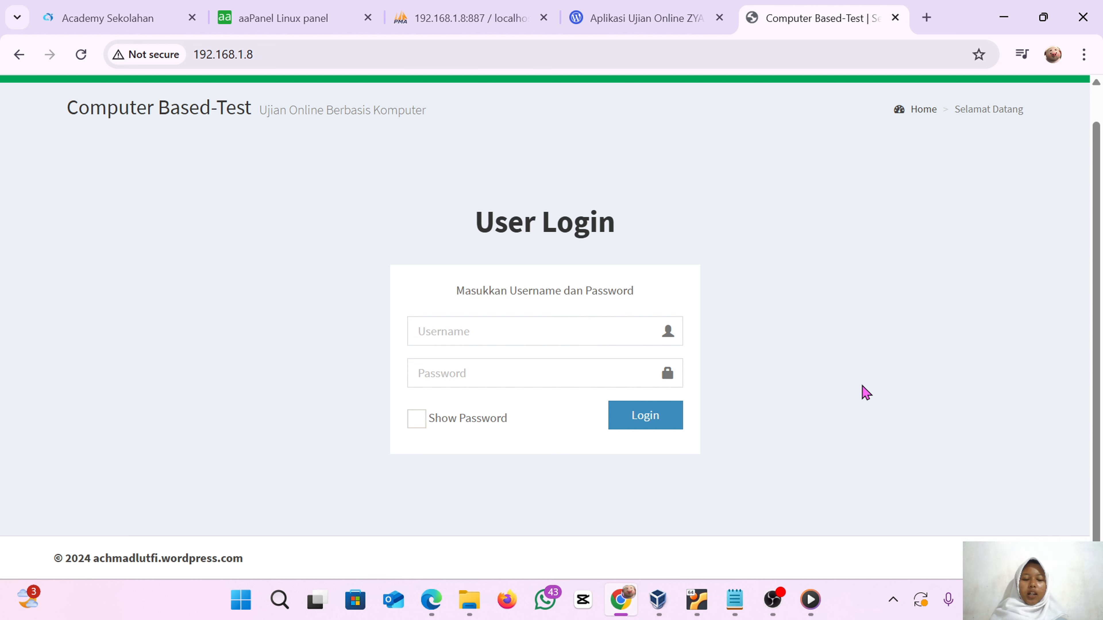
Open the operator login page and sign in with username admin and the admin password
{"action": "left_click", "coordinate": [1003, 558]}
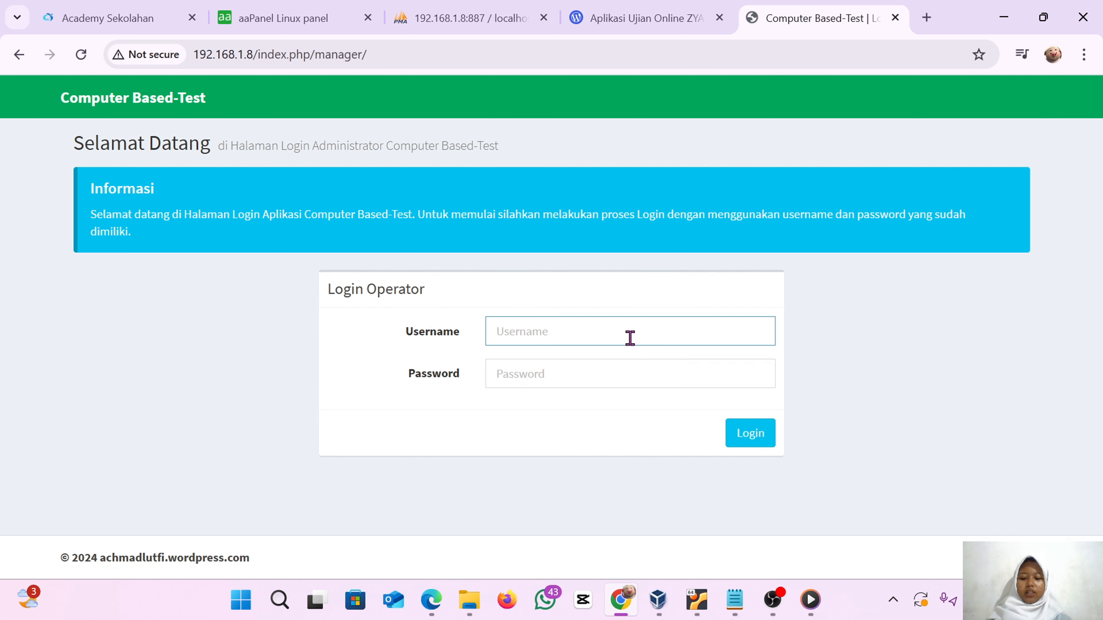
{"action": "type", "text": "admin"}
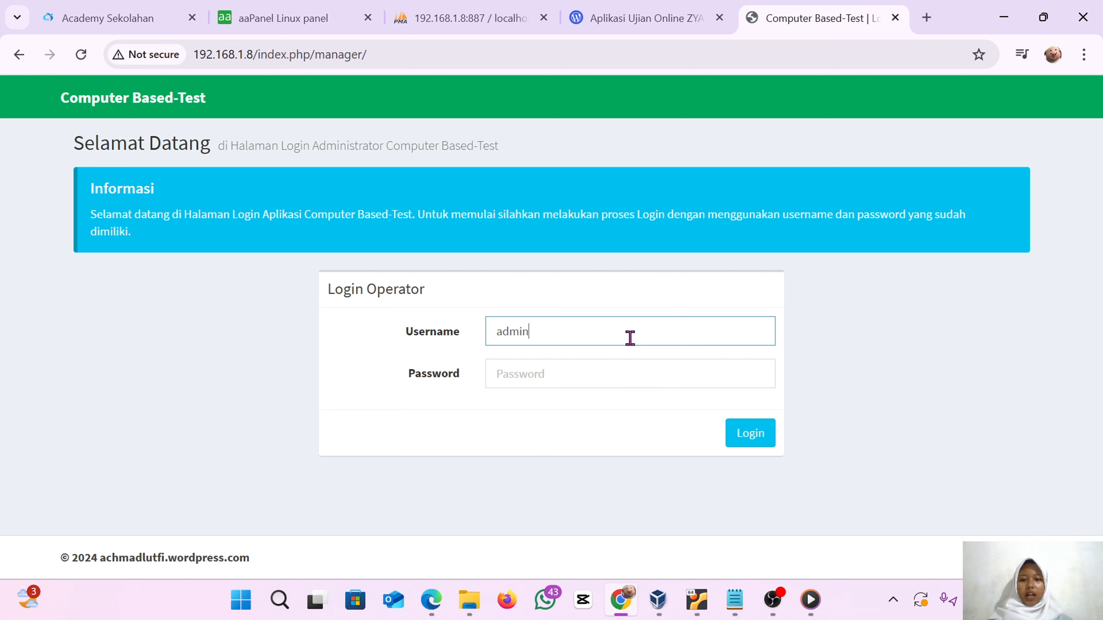
{"action": "left_click", "coordinate": [630, 373]}
{"action": "type", "text": "adm"}
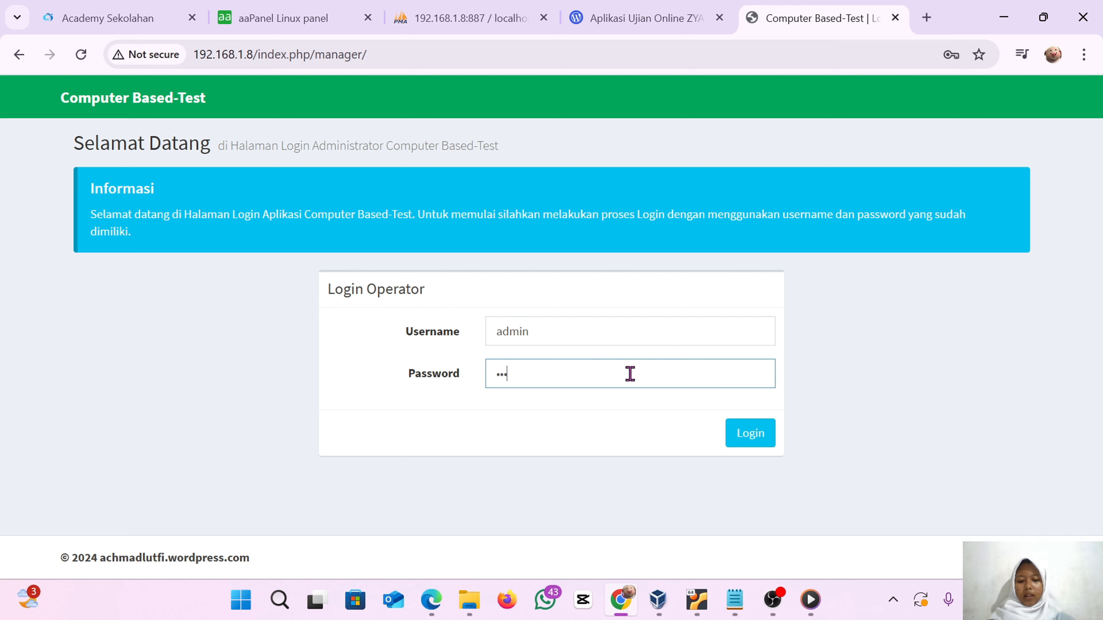
{"action": "key", "text": "Return"}
Browse the admin dashboard and the Data Modul pages for topics, questions and Word question import
{"action": "scroll", "coordinate": [382, 468], "scroll_direction": "down", "scroll_amount": 5}
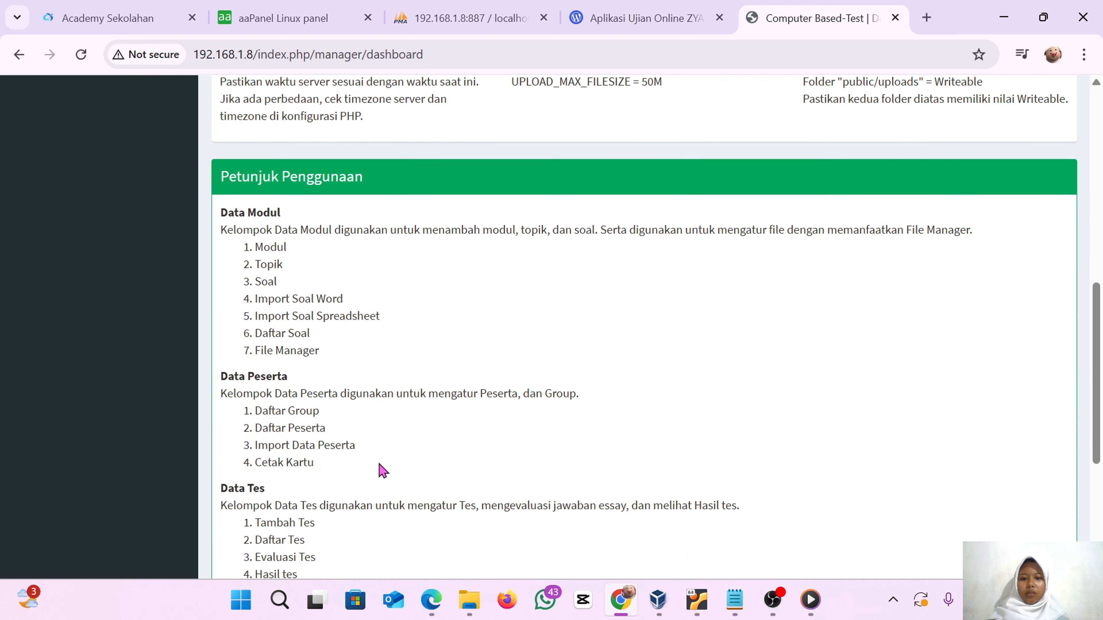
{"action": "scroll", "coordinate": [378, 463], "scroll_direction": "down", "scroll_amount": 5}
{"action": "scroll", "coordinate": [379, 463], "scroll_direction": "down", "scroll_amount": 1}
{"action": "scroll", "coordinate": [380, 467], "scroll_direction": "up", "scroll_amount": 15}
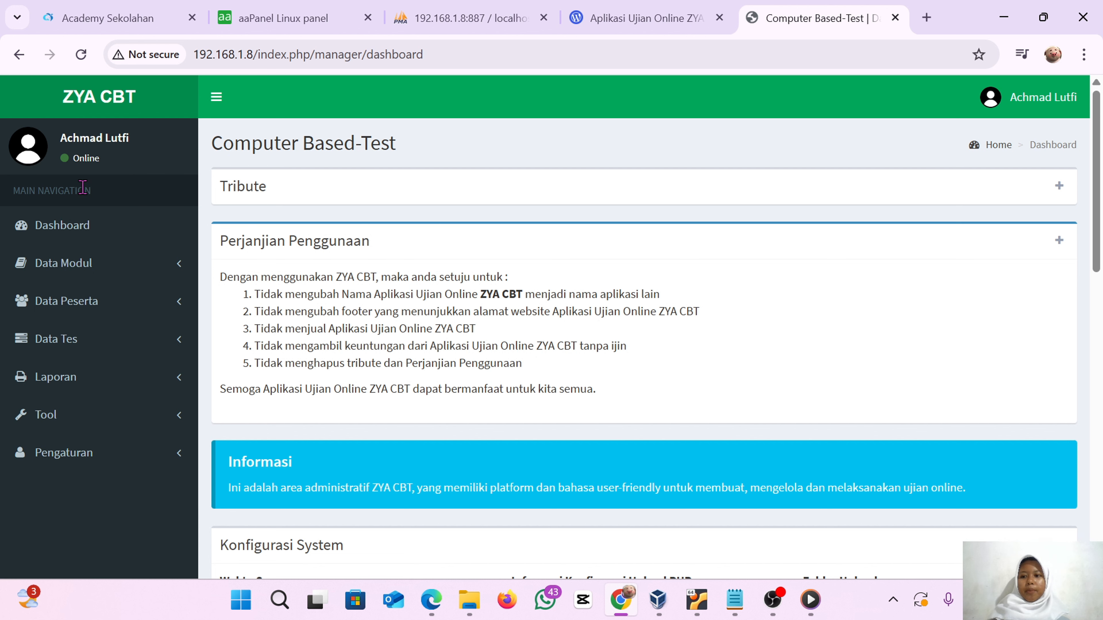
{"action": "left_click", "coordinate": [99, 263]}
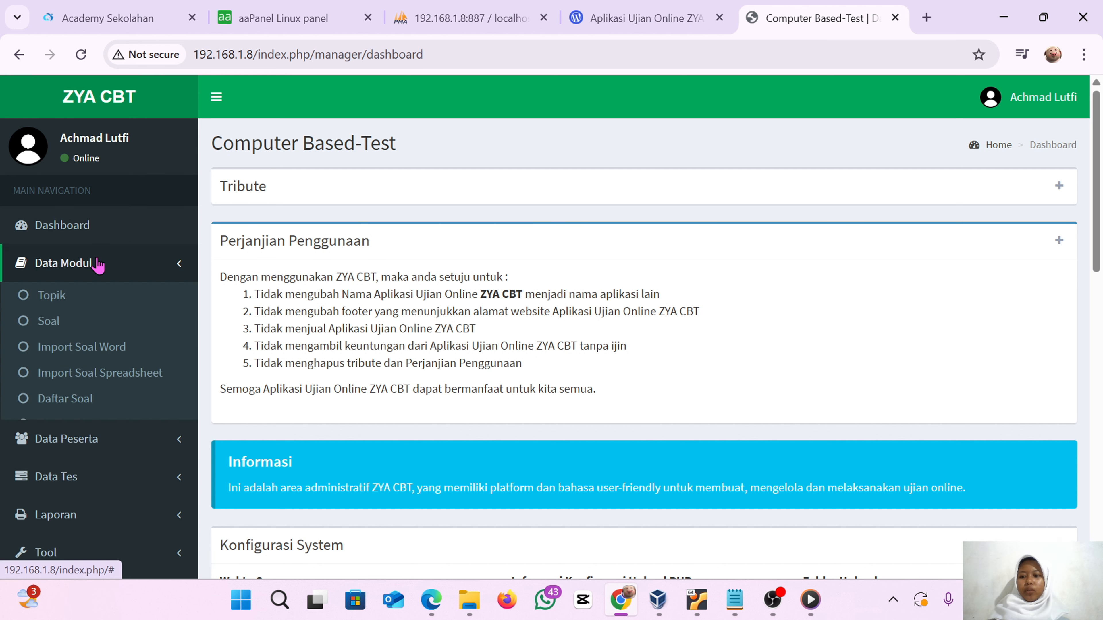
{"action": "left_click", "coordinate": [89, 295]}
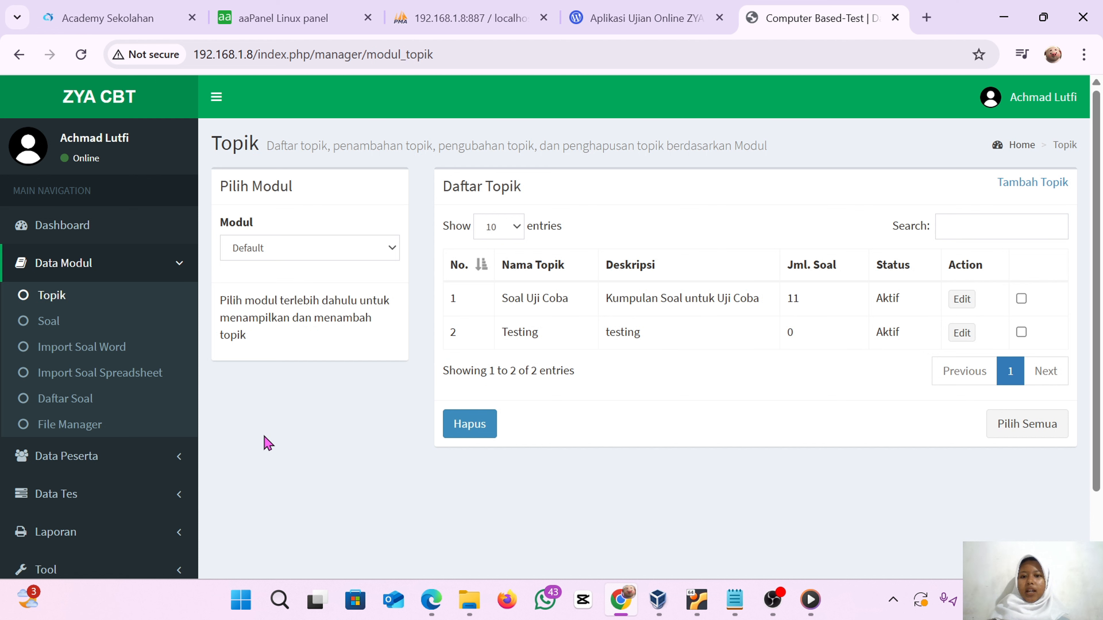
{"action": "left_click", "coordinate": [107, 324]}
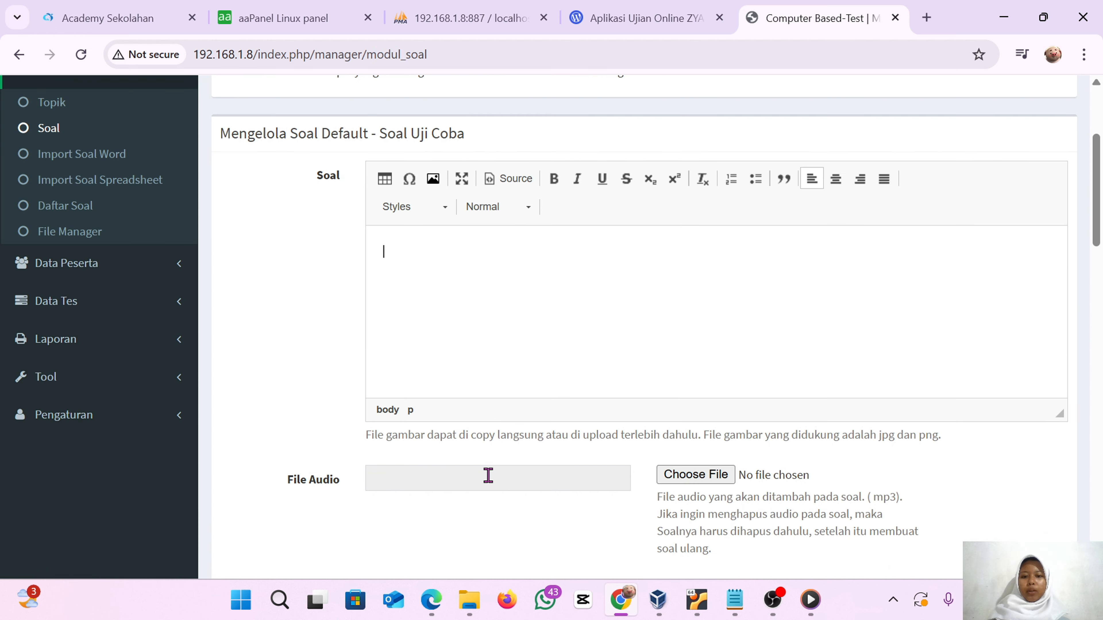
{"action": "scroll", "coordinate": [487, 475], "scroll_direction": "down", "scroll_amount": 3}
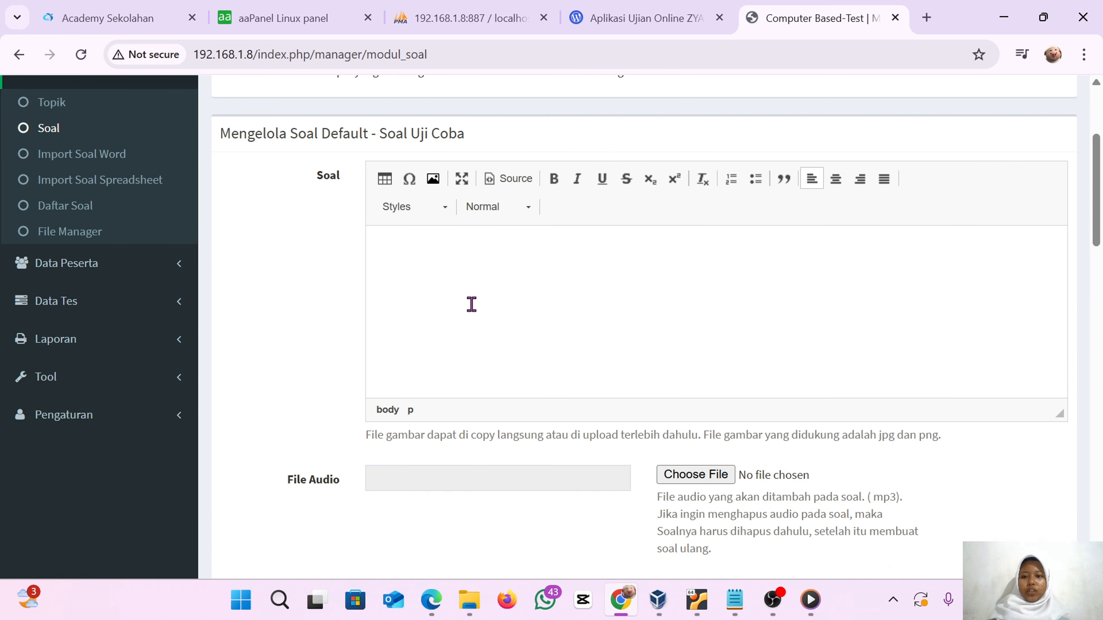
{"action": "left_click", "coordinate": [118, 161]}
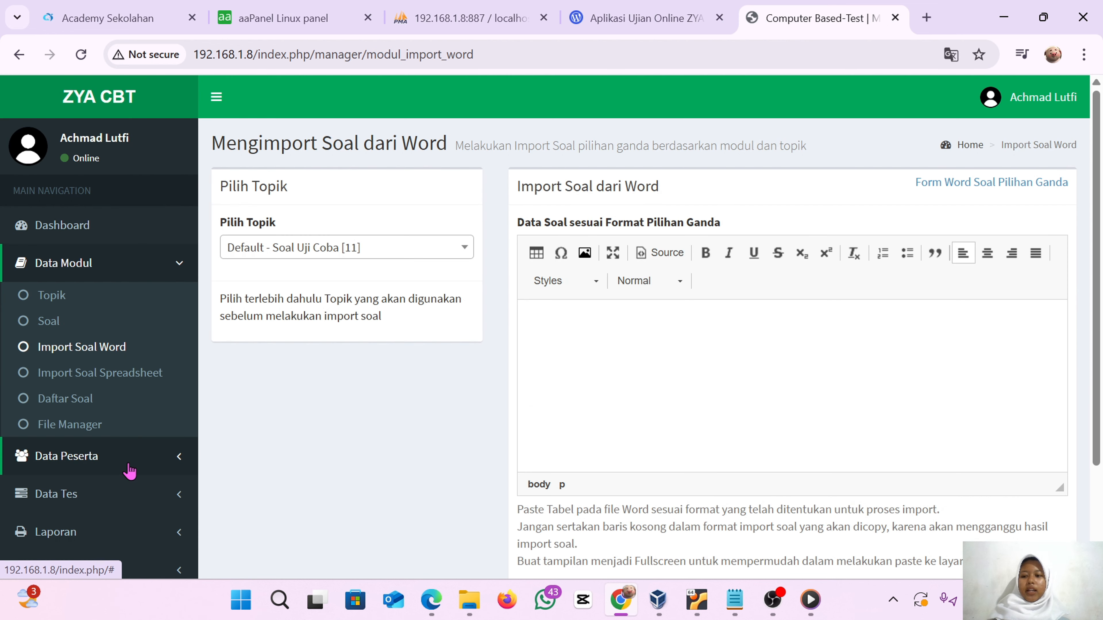
Examine the Data Peserta group and import pages and the Tambah Tes form
{"action": "left_click", "coordinate": [129, 471]}
{"action": "left_click", "coordinate": [69, 333]}
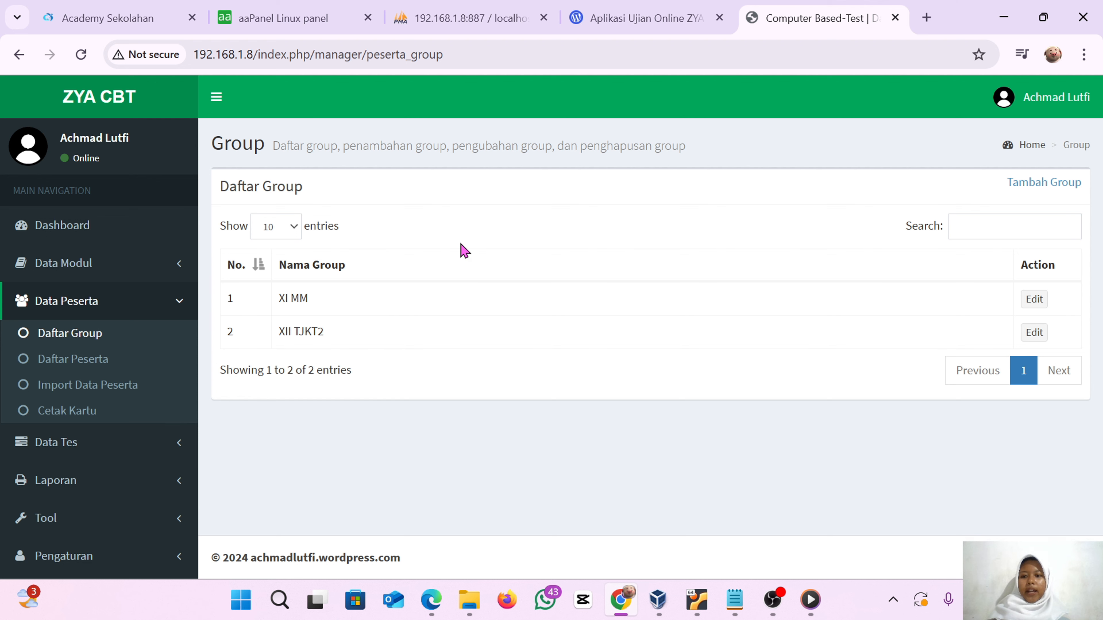
{"action": "left_click", "coordinate": [88, 384]}
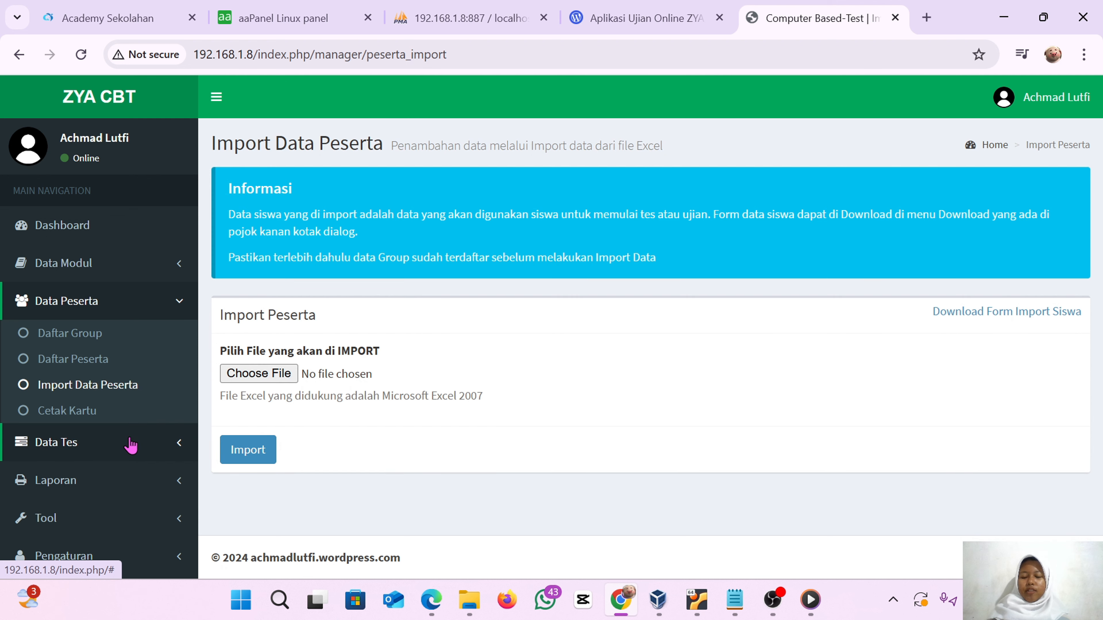
{"action": "left_click", "coordinate": [130, 444]}
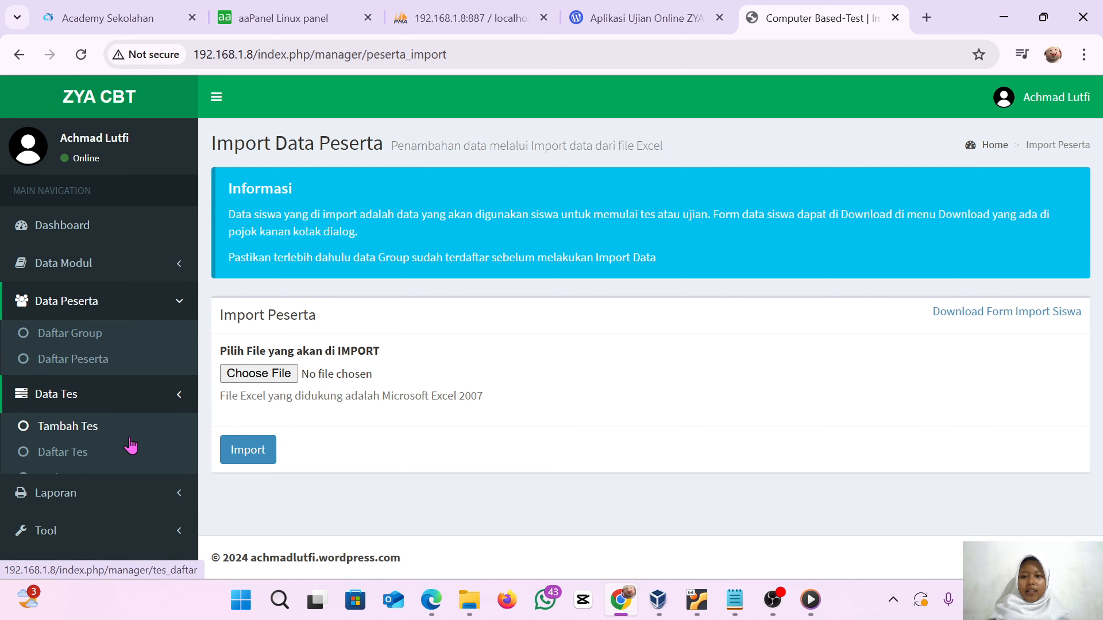
{"action": "left_click", "coordinate": [130, 446]}
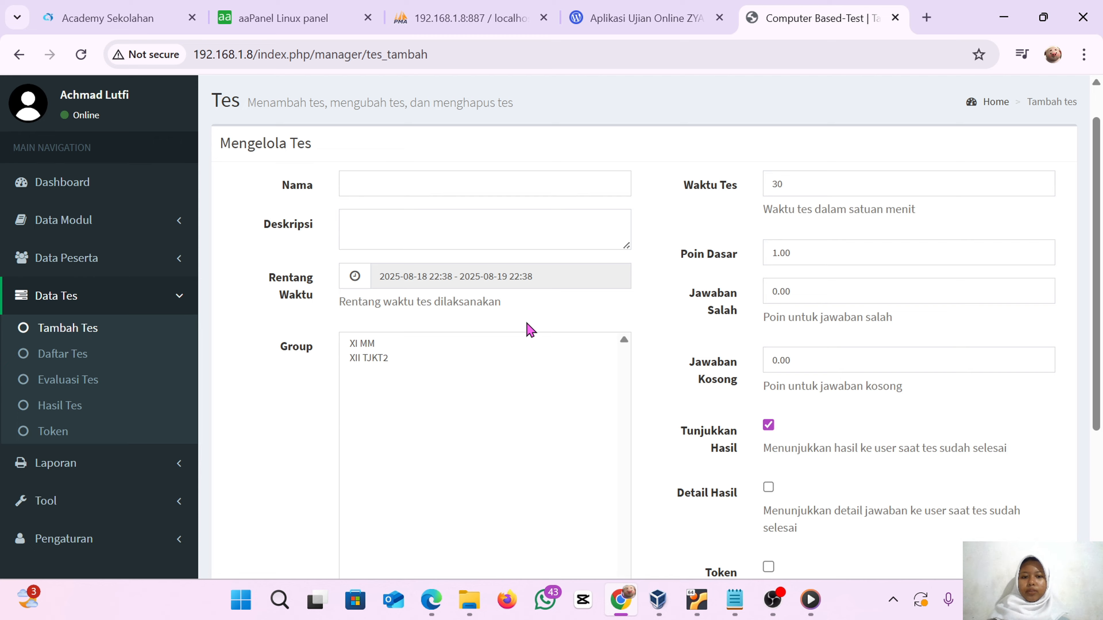
{"action": "scroll", "coordinate": [382, 431], "scroll_direction": "down", "scroll_amount": 5}
{"action": "scroll", "coordinate": [384, 431], "scroll_direction": "up", "scroll_amount": 6}
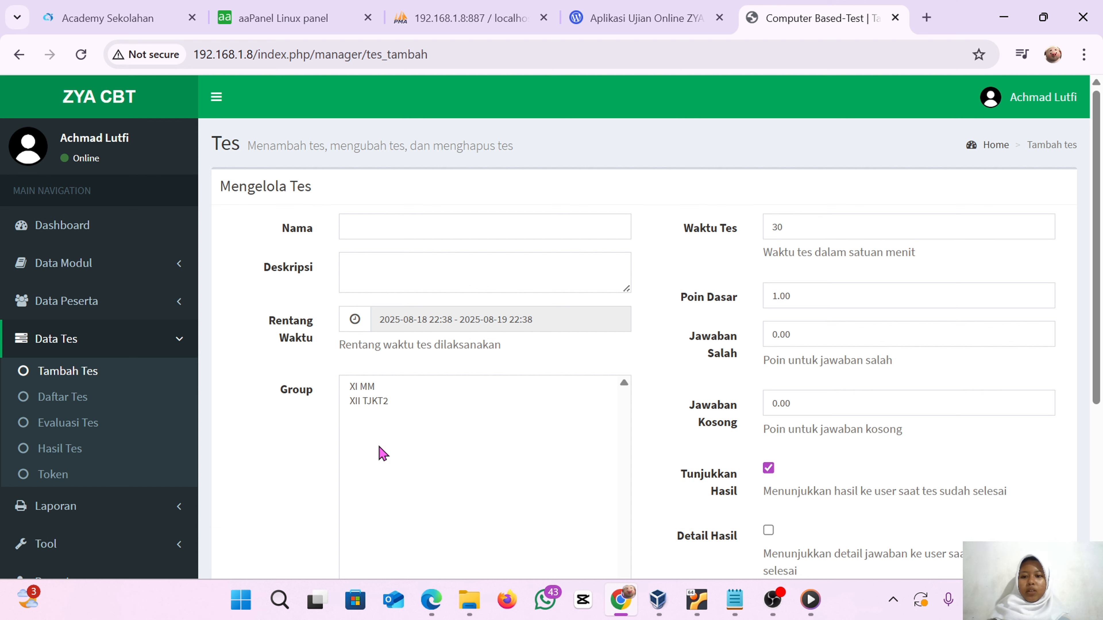
{"action": "scroll", "coordinate": [378, 449], "scroll_direction": "down", "scroll_amount": 5}
{"action": "scroll", "coordinate": [380, 452], "scroll_direction": "up", "scroll_amount": 5}
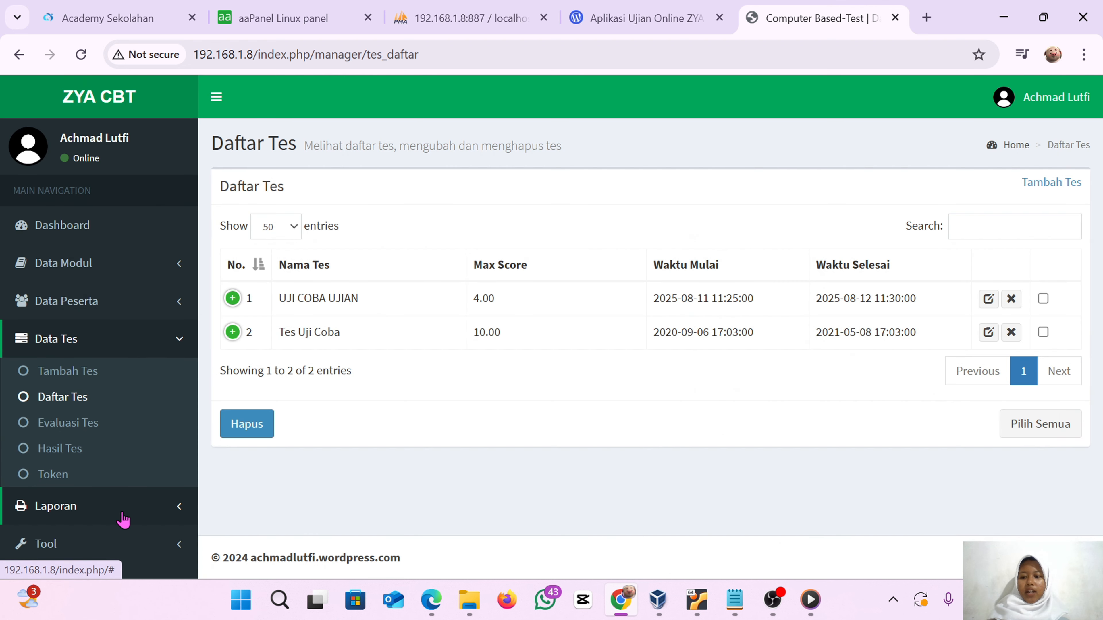
Look through the test list, report pages, database tools and the ZYACBT, user and level settings
{"action": "left_click", "coordinate": [122, 513]}
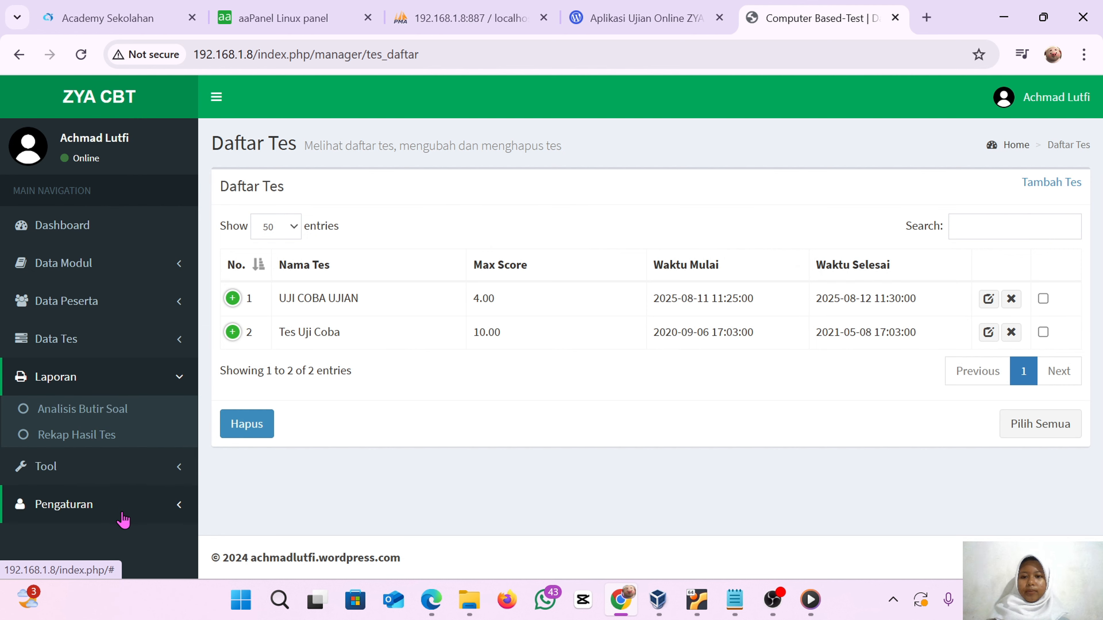
{"action": "left_click", "coordinate": [83, 408]}
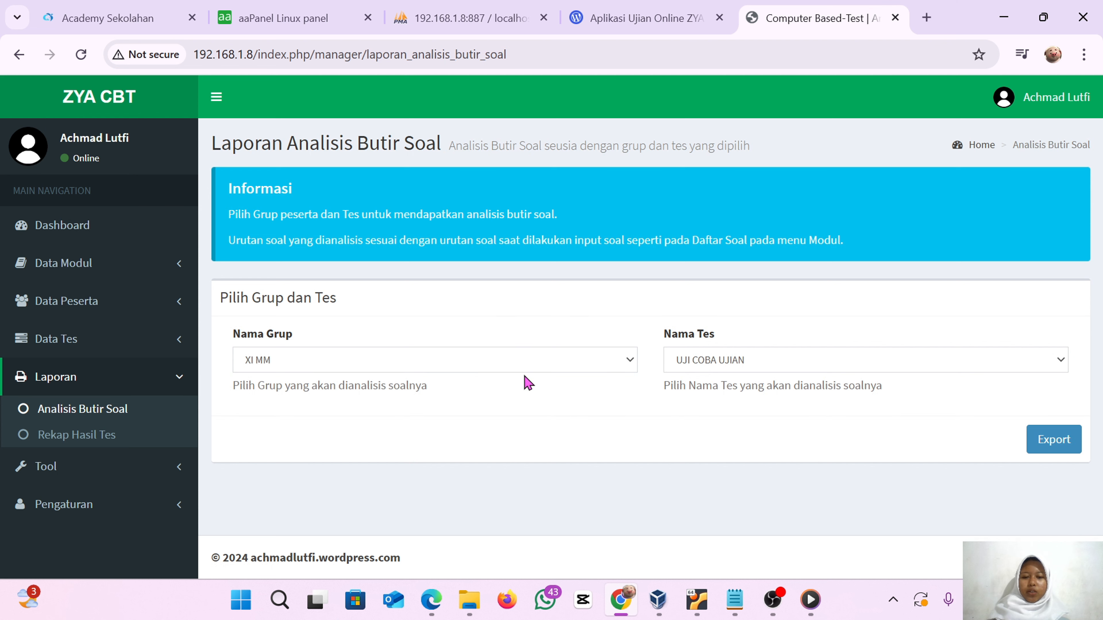
{"action": "left_click", "coordinate": [87, 436]}
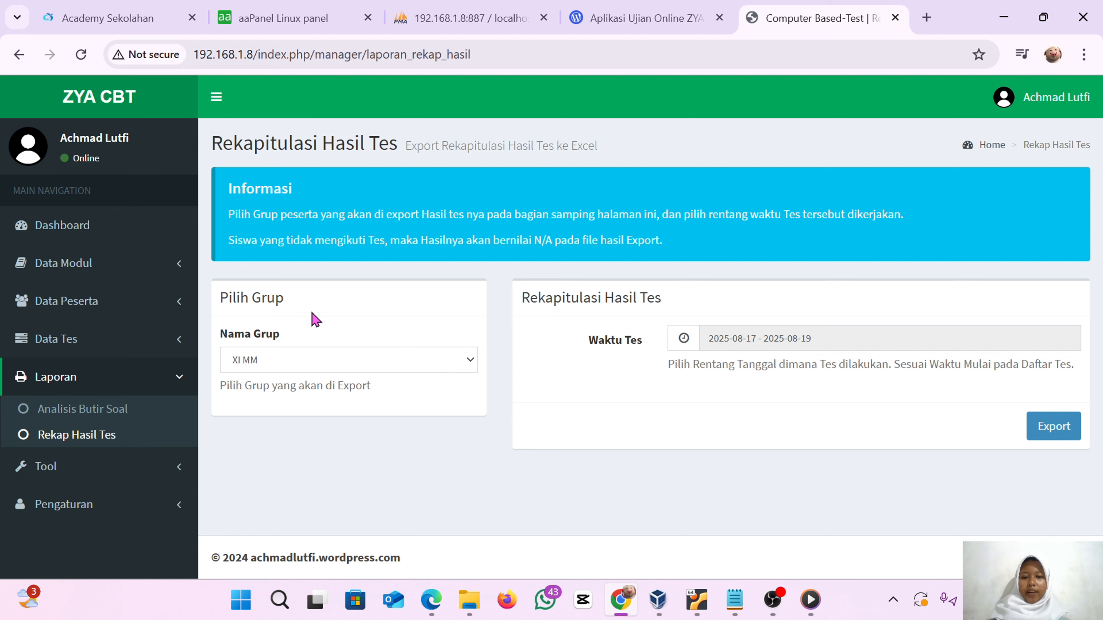
{"action": "left_click", "coordinate": [139, 464]}
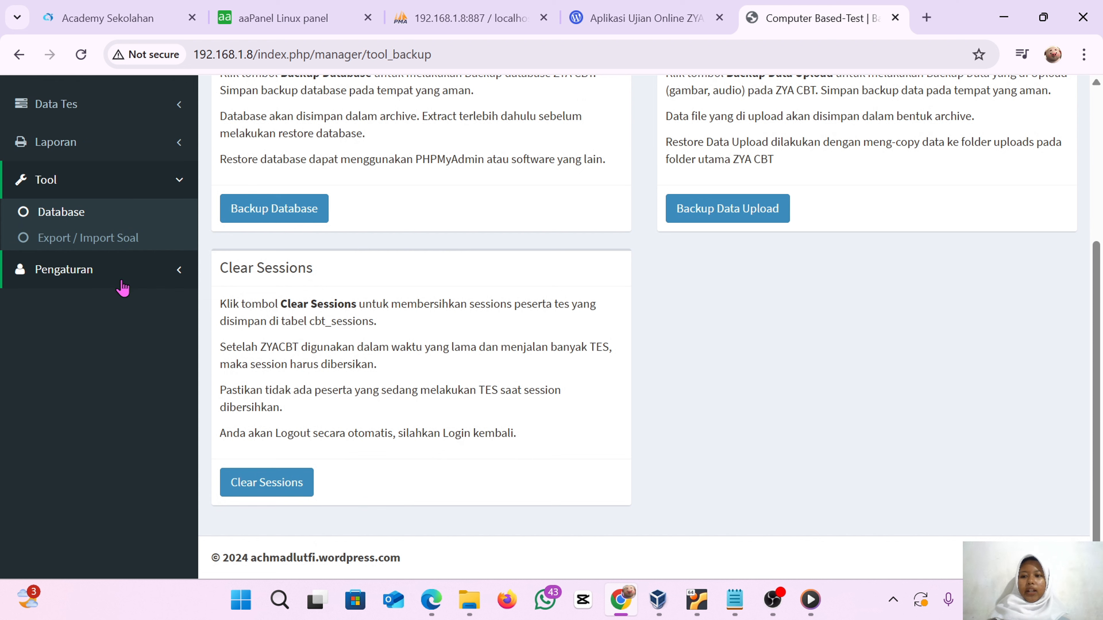
{"action": "left_click", "coordinate": [112, 290]}
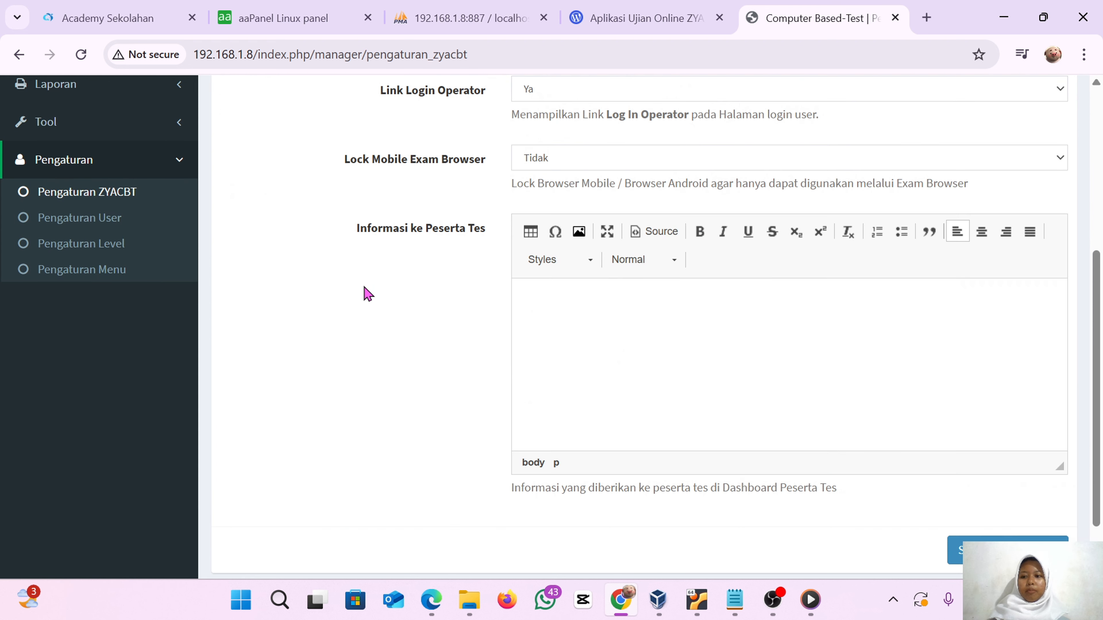
{"action": "left_click", "coordinate": [93, 217]}
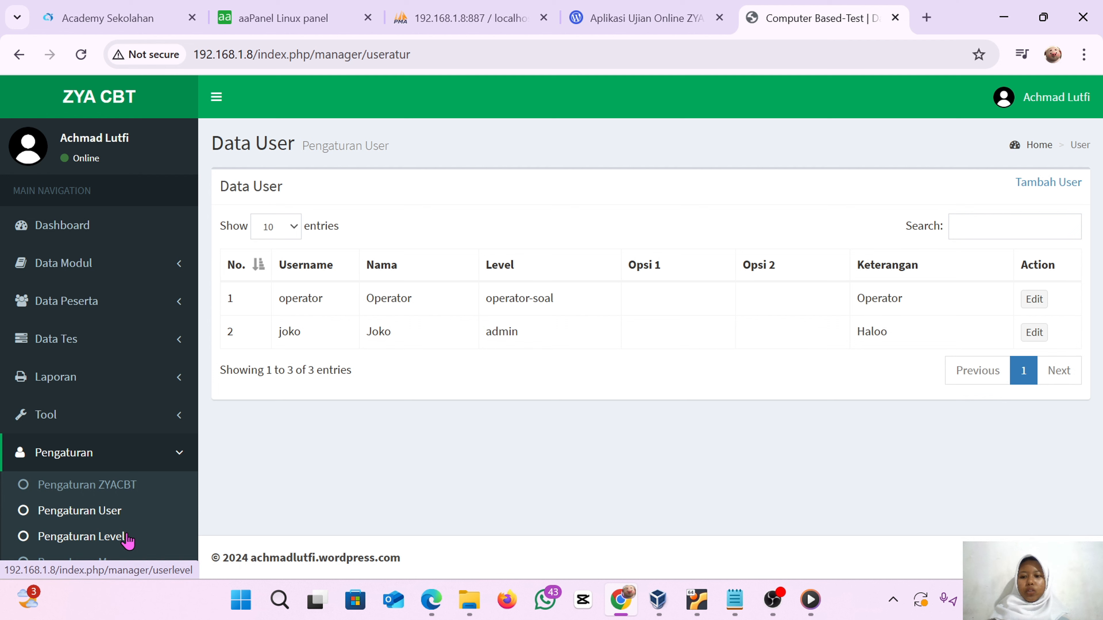
{"action": "left_click", "coordinate": [83, 536]}
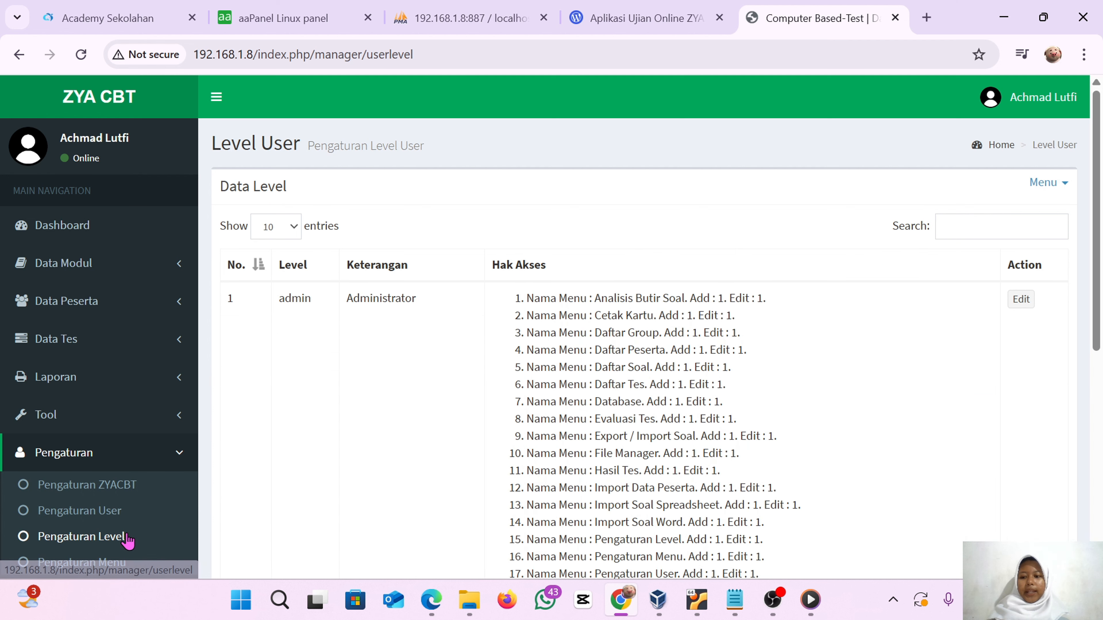
Browse the Data Tes pages for adding tests, the test list, essay evaluation, test results and tokens
{"action": "scroll", "coordinate": [128, 540], "scroll_direction": "down", "scroll_amount": 5}
{"action": "scroll", "coordinate": [354, 417], "scroll_direction": "down", "scroll_amount": 2}
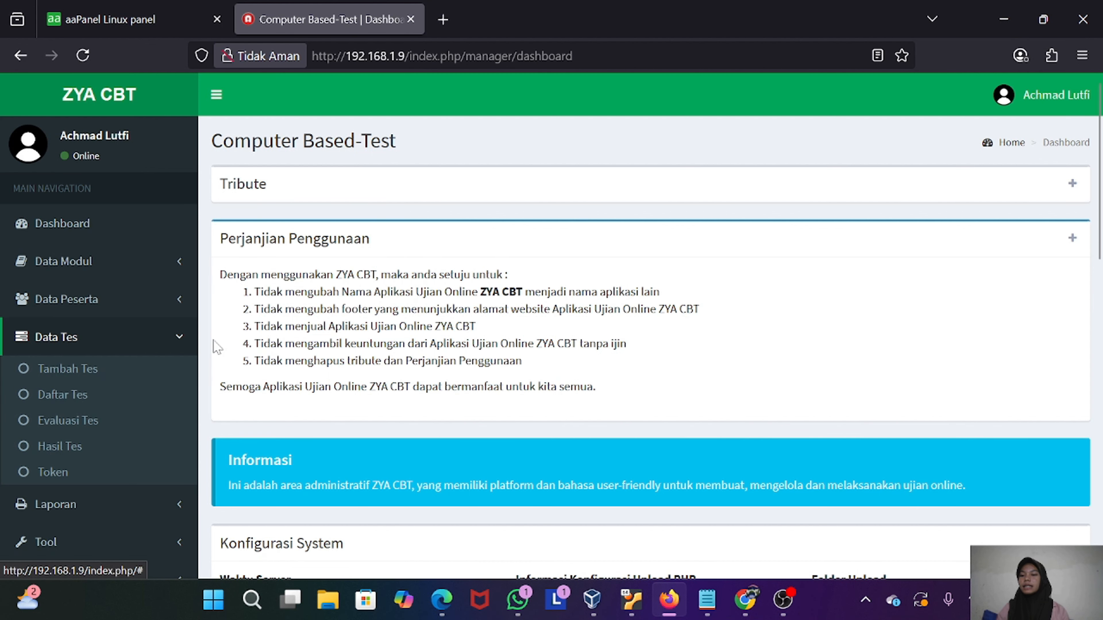
{"action": "left_click", "coordinate": [91, 369]}
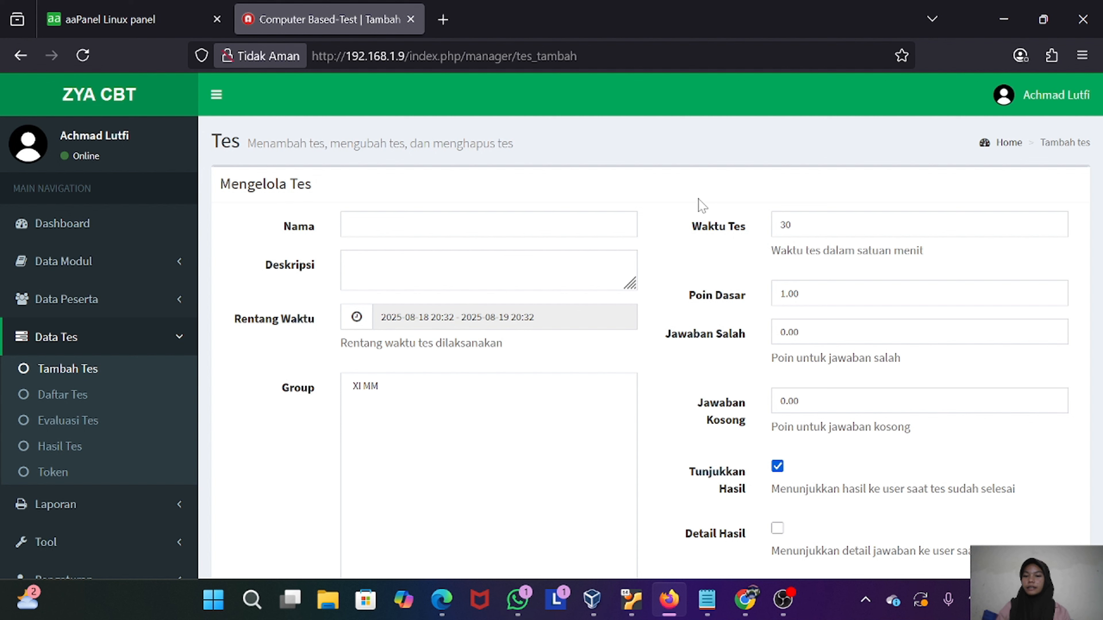
{"action": "left_click", "coordinate": [81, 397]}
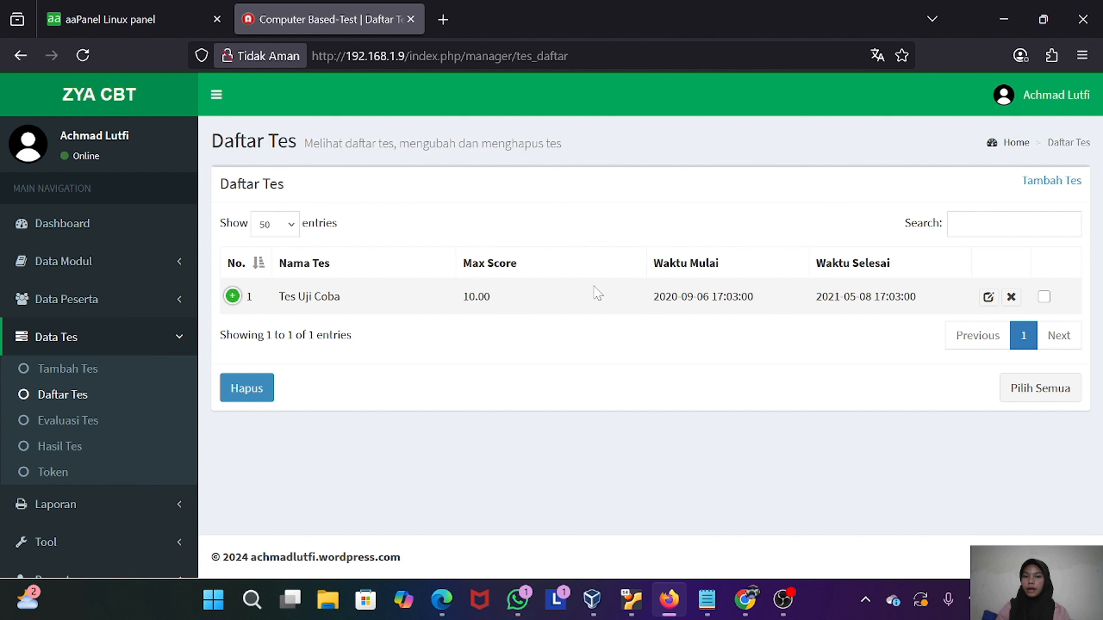
{"action": "left_click", "coordinate": [89, 422]}
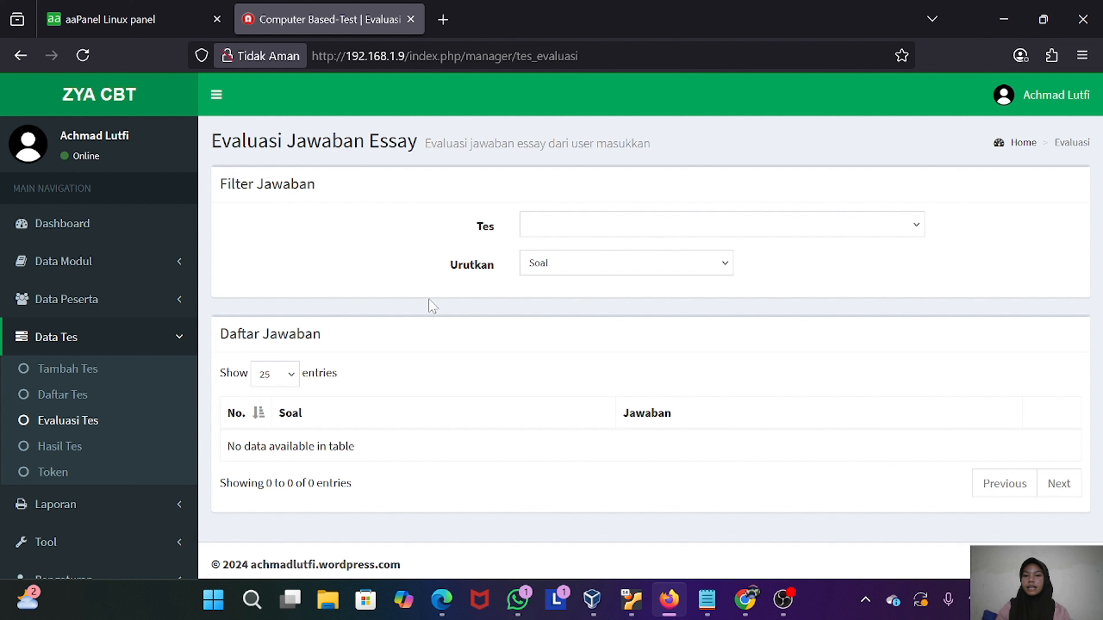
{"action": "left_click", "coordinate": [74, 455]}
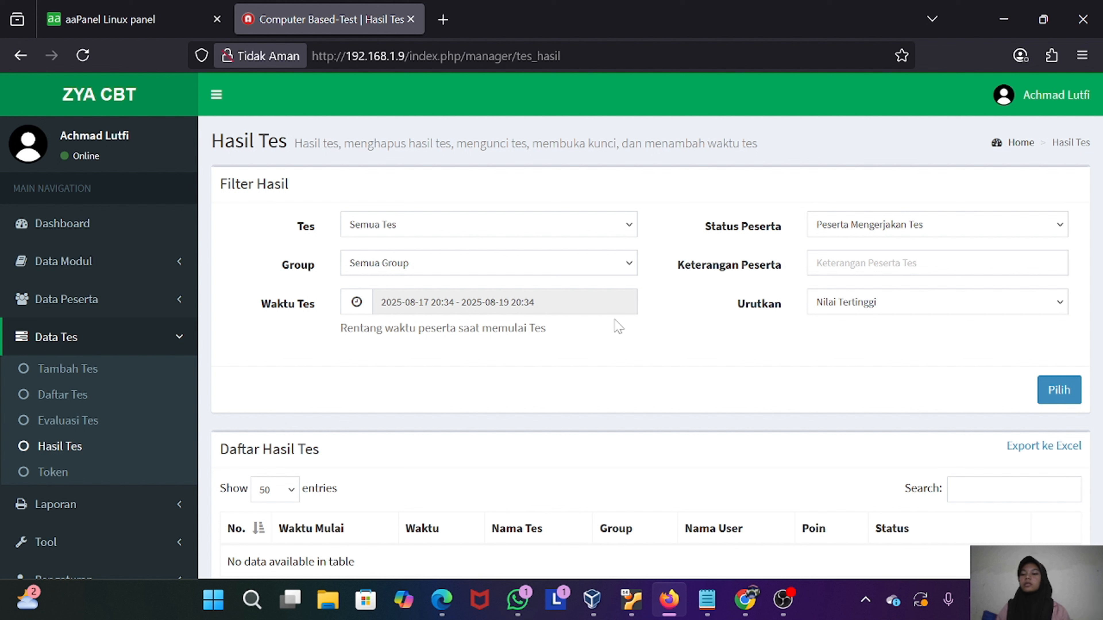
{"action": "left_click", "coordinate": [84, 479]}
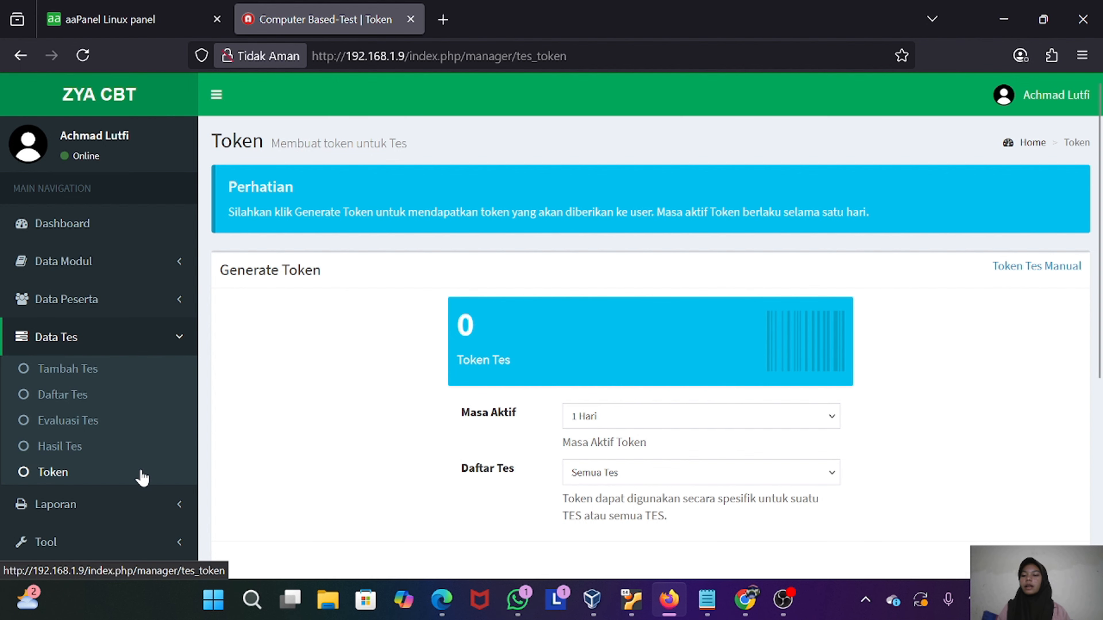
Open the Pengaturan section and review the ZYACBT, user, level and menu settings pages
{"action": "scroll", "coordinate": [143, 478], "scroll_direction": "down", "scroll_amount": 3}
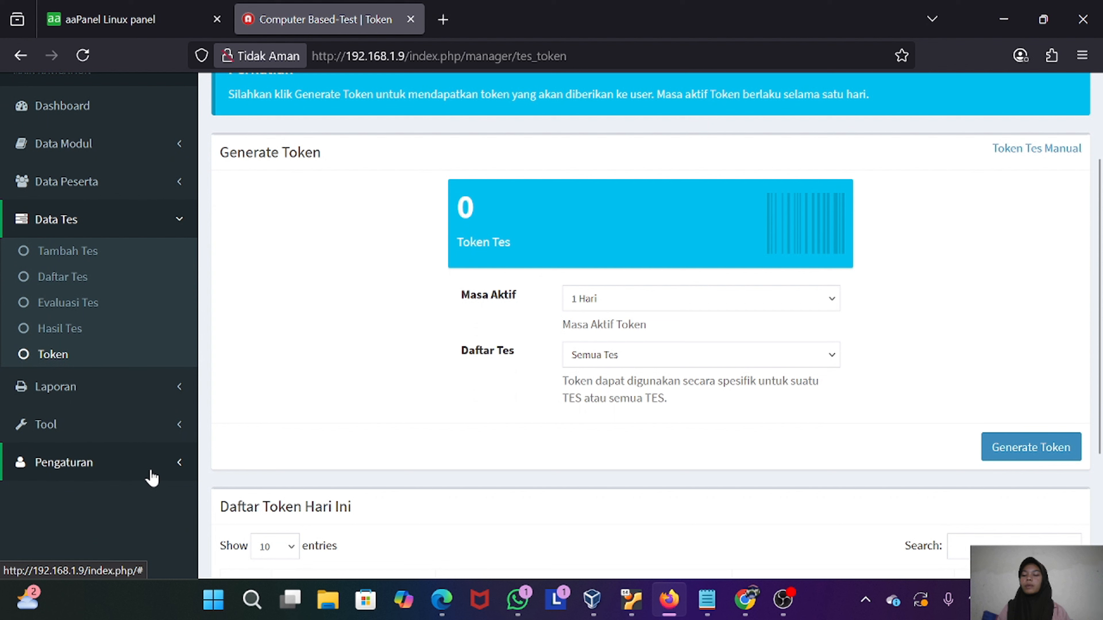
{"action": "left_click", "coordinate": [153, 477]}
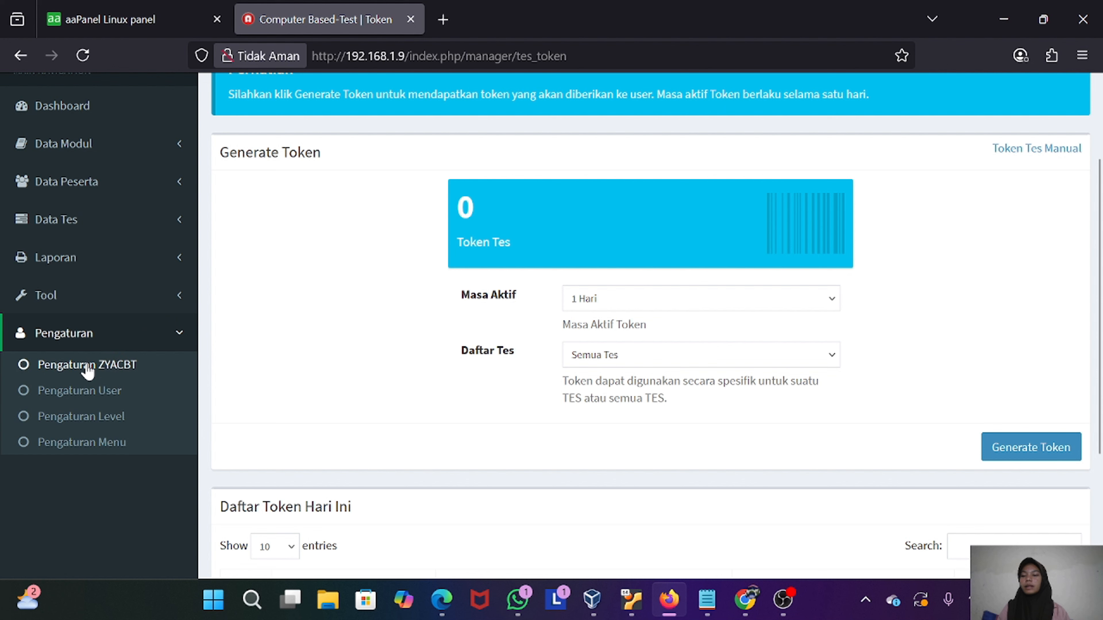
{"action": "left_click", "coordinate": [126, 369]}
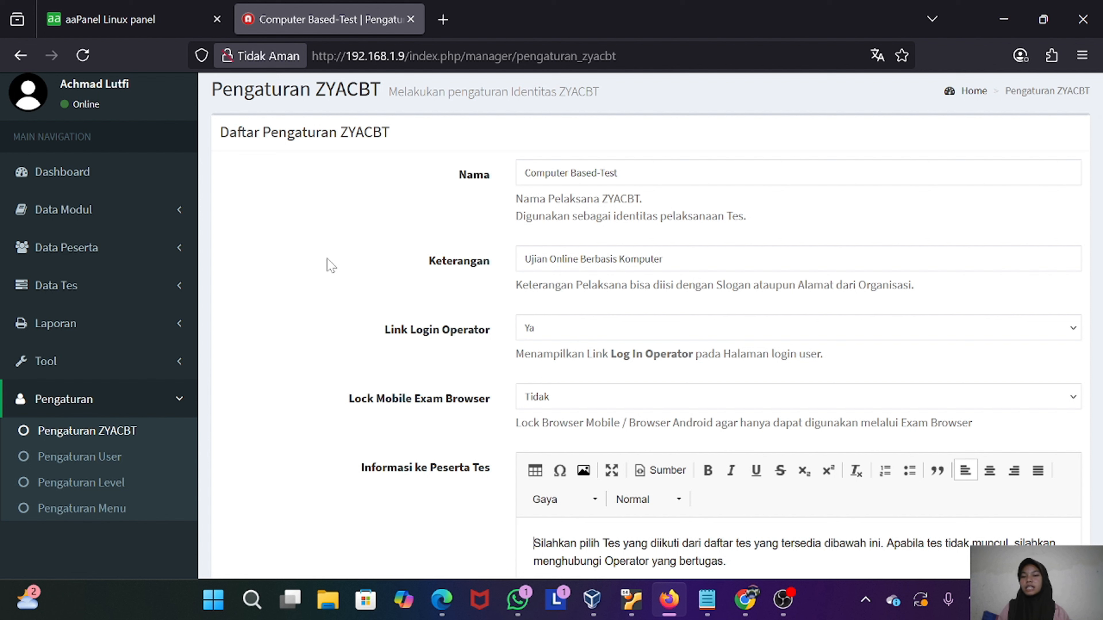
{"action": "left_click", "coordinate": [82, 464]}
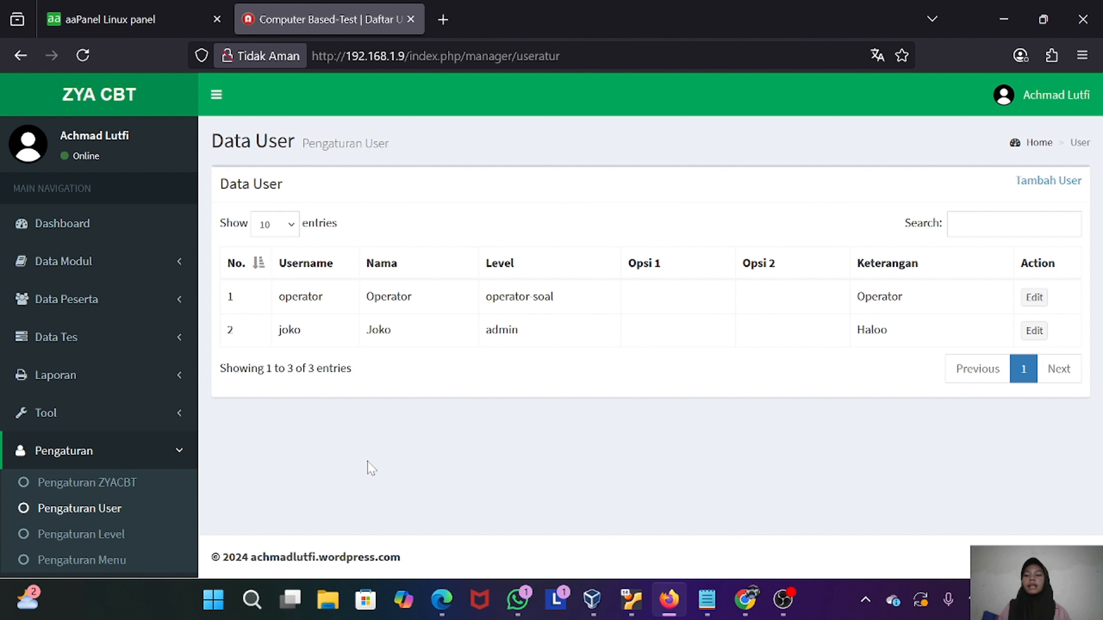
{"action": "left_click", "coordinate": [109, 535]}
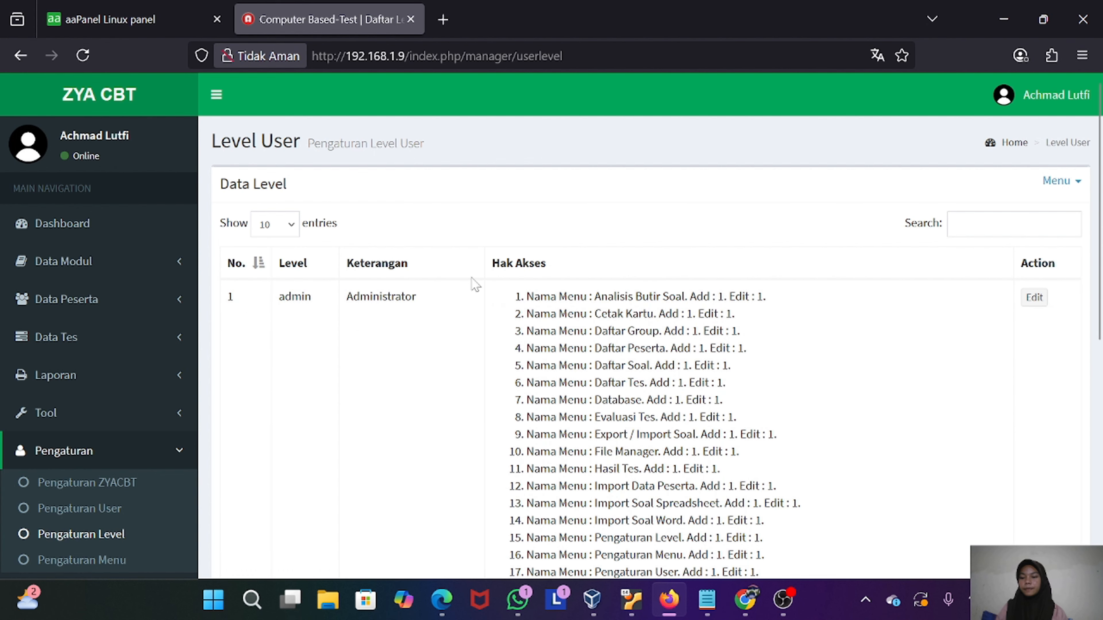
{"action": "left_click", "coordinate": [93, 561]}
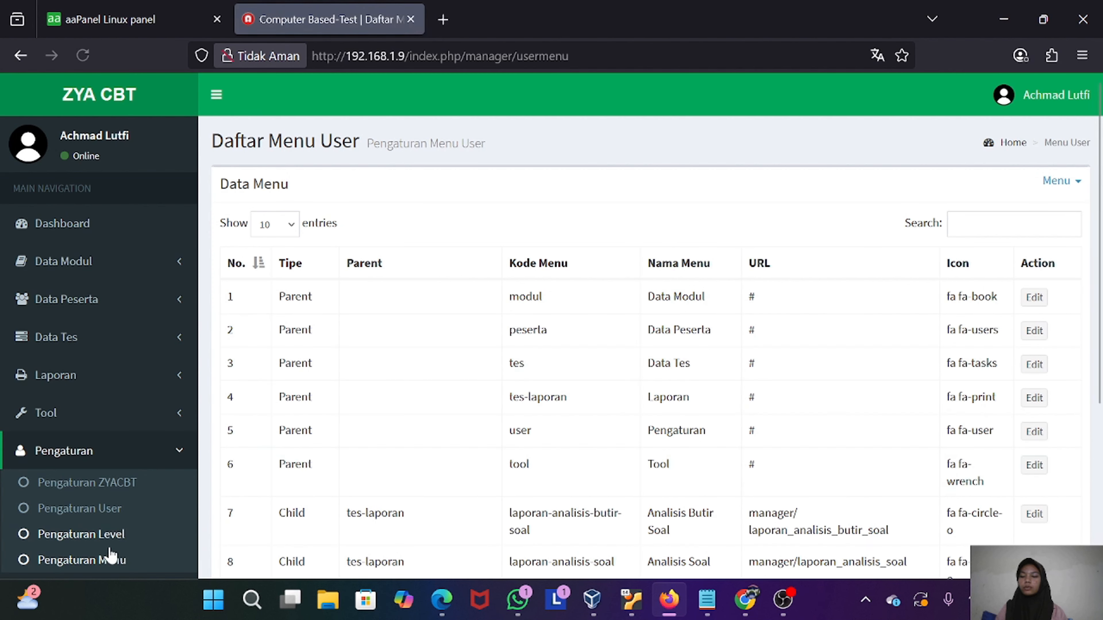